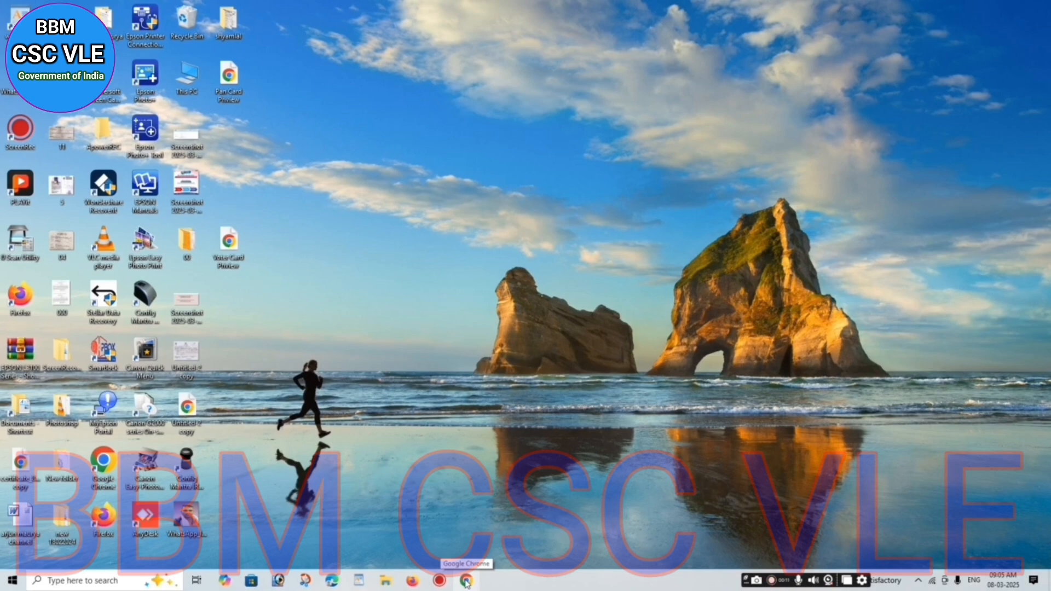
# - Launch Chrome and run a Google search for 'uppcl'
pyautogui.click(465, 583)
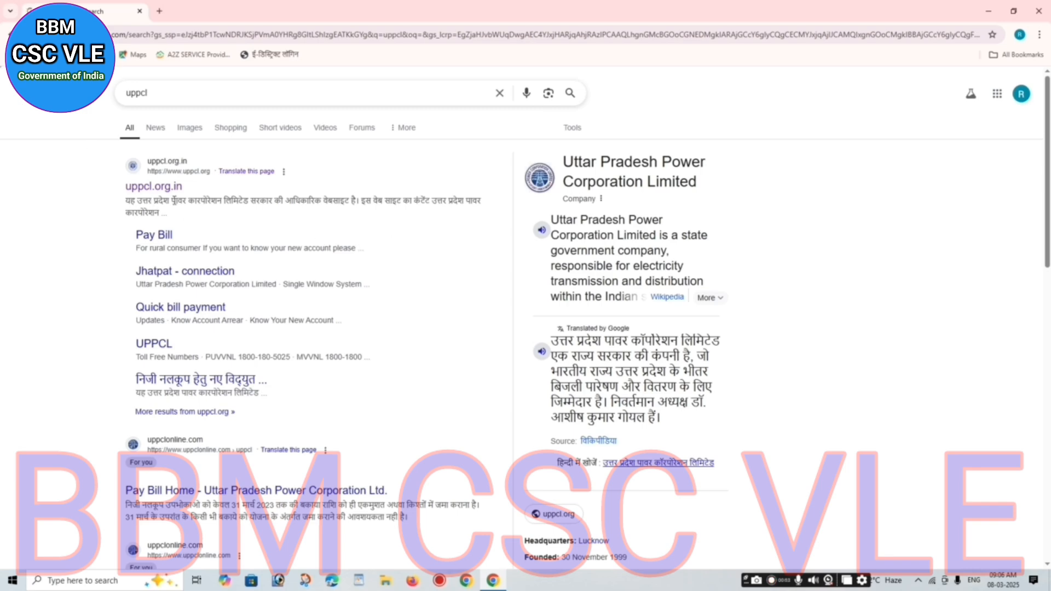
# - Open uppcl.org.in and follow its new electricity connection (Jhatpat) link to the Applicant Login page
pyautogui.click(136, 186)
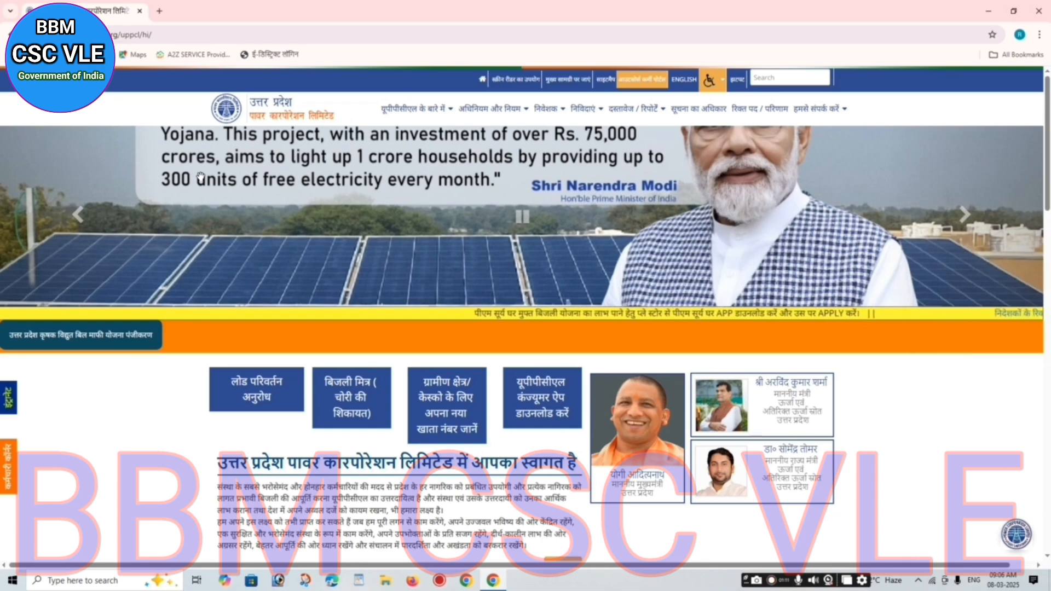
pyautogui.scroll(-5, 527, 230)
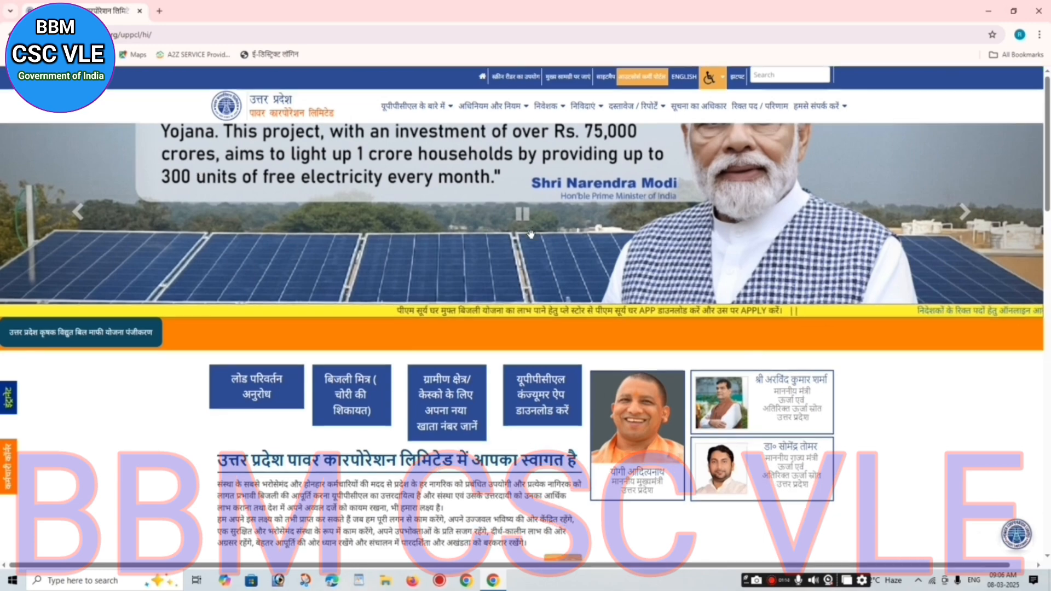
pyautogui.scroll(-1, 527, 230)
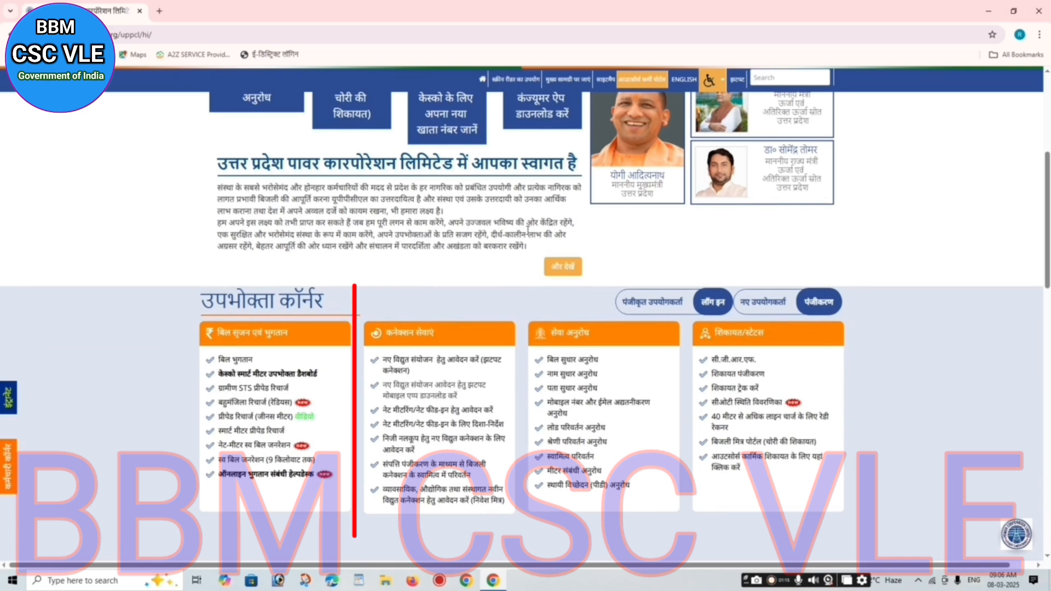
pyautogui.click(473, 366)
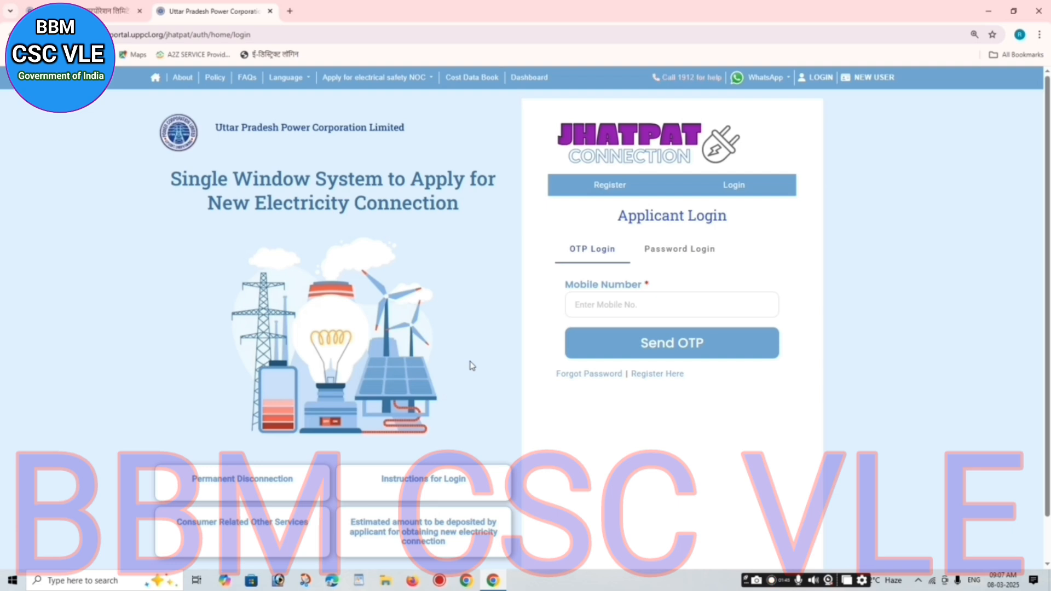
# - Register a new applicant with first name, mobile number and the captcha sum
pyautogui.click(657, 379)
pyautogui.scroll(-2, 656, 382)
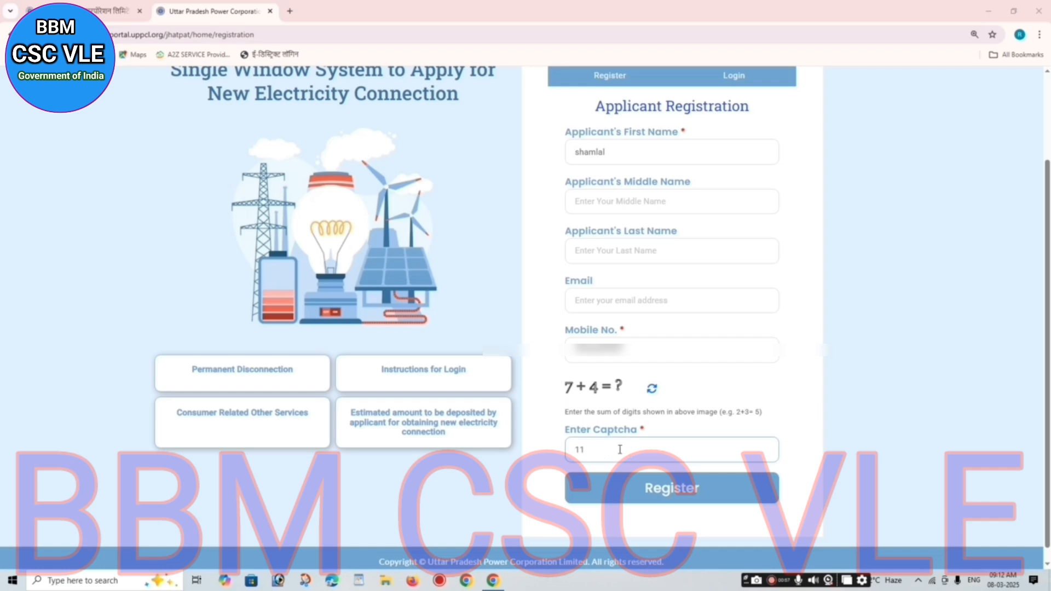
pyautogui.click(679, 495)
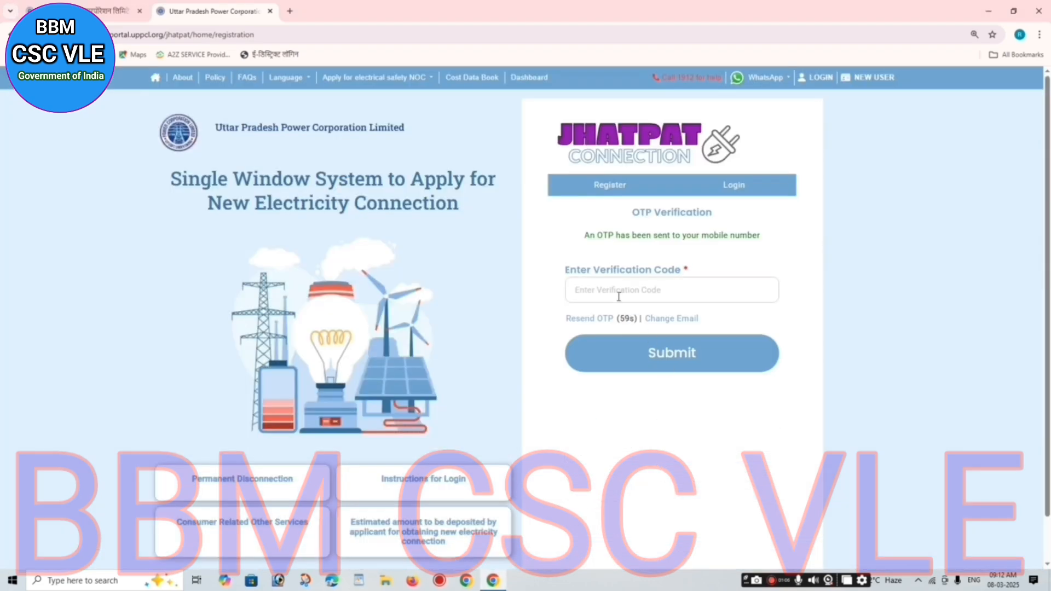
# - Enter the received verification OTP and submit it to confirm the mobile number
pyautogui.click(615, 291)
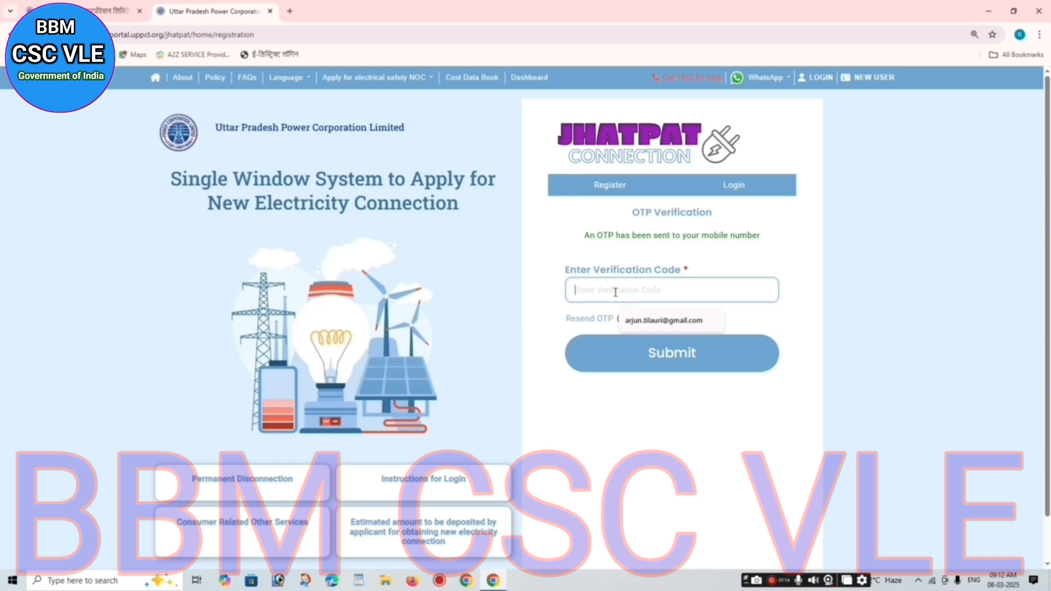
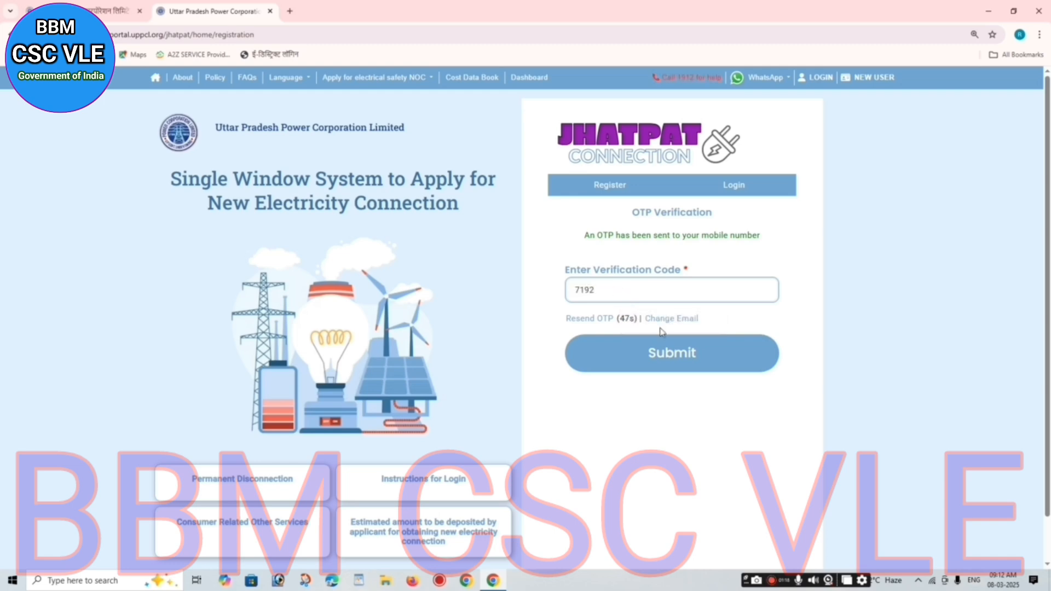
pyautogui.click(663, 360)
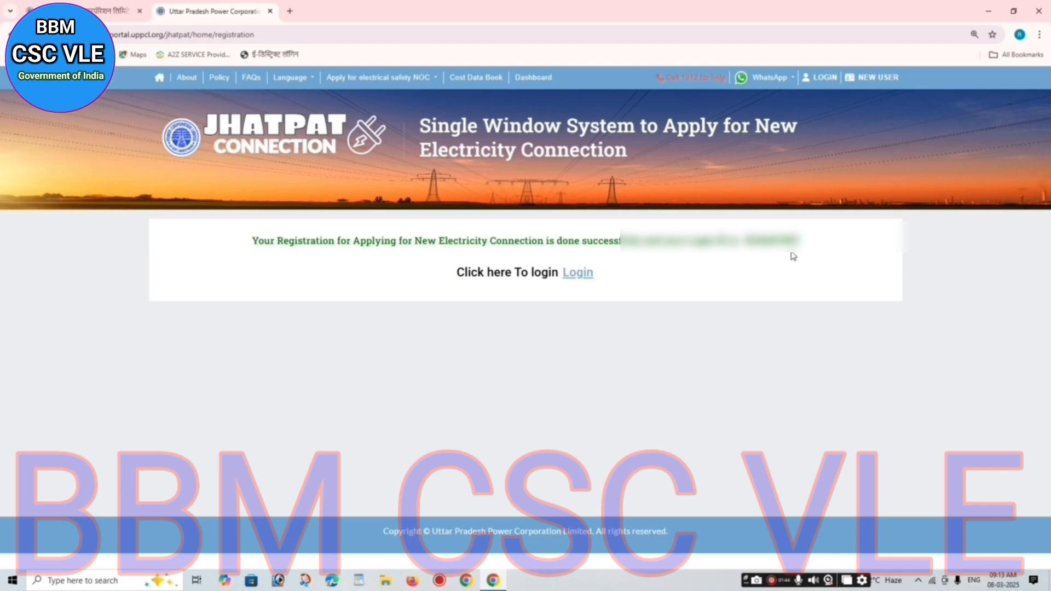
# - Log in with the saved mobile number and a fresh login OTP to reach the Dashboard
pyautogui.click(581, 276)
pyautogui.click(610, 306)
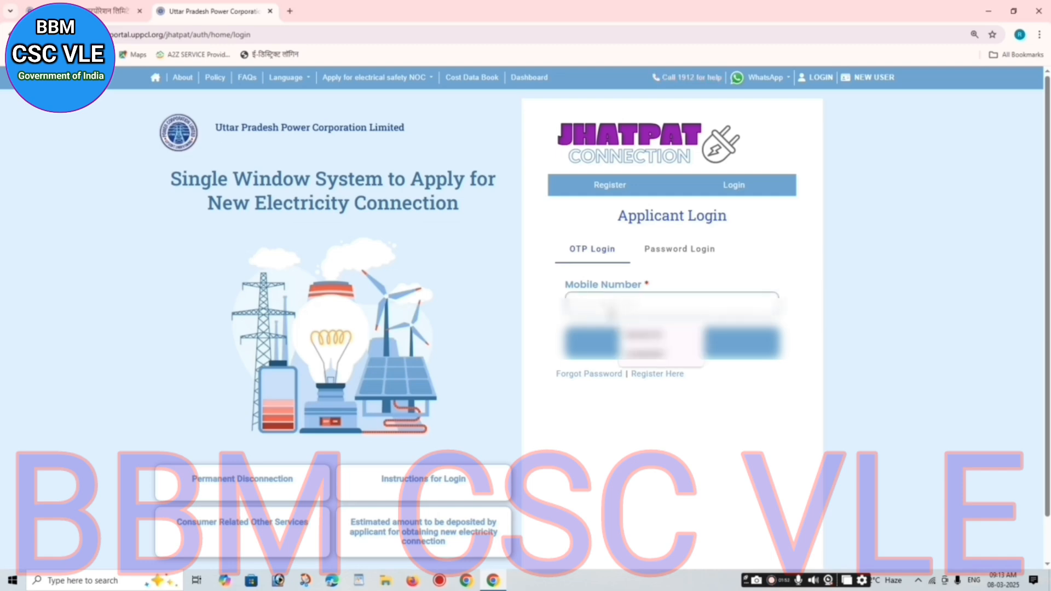
pyautogui.click(641, 353)
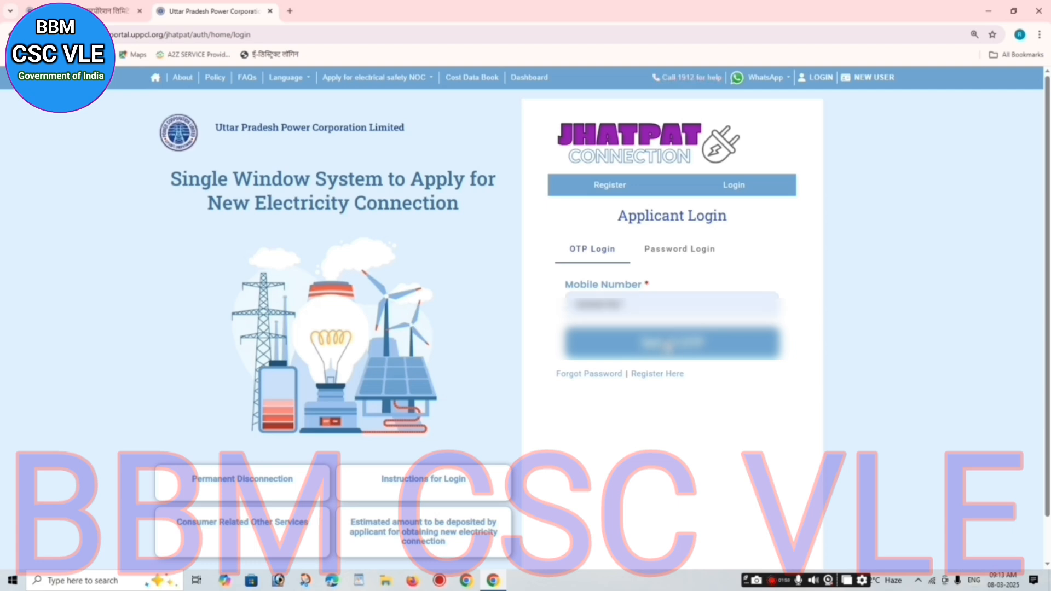
pyautogui.click(669, 346)
pyautogui.click(629, 362)
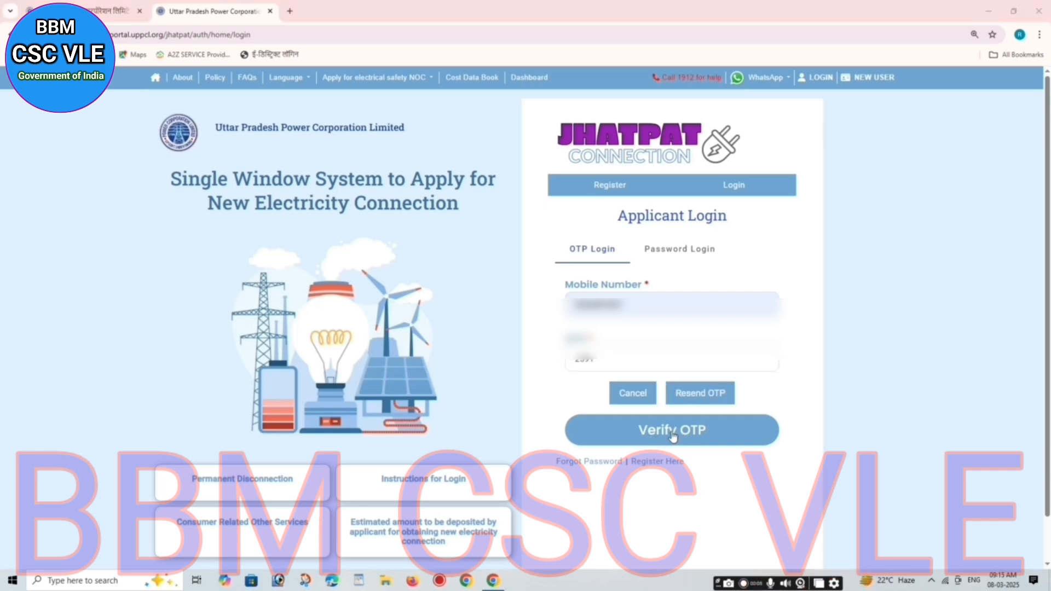
pyautogui.click(673, 432)
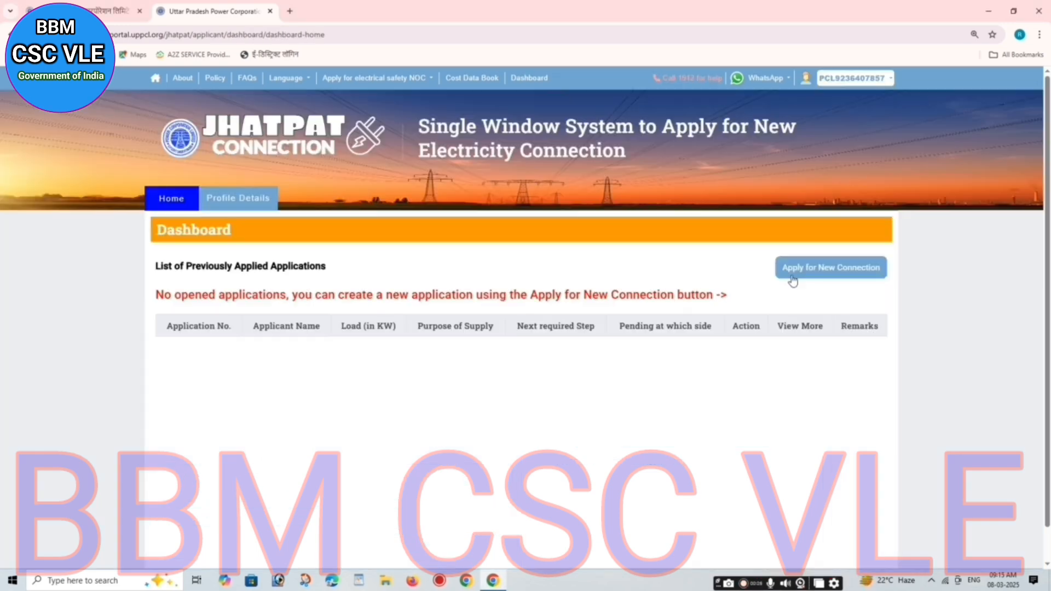
# - Start a new connection application with Domestic as the purpose of supply
pyautogui.click(831, 270)
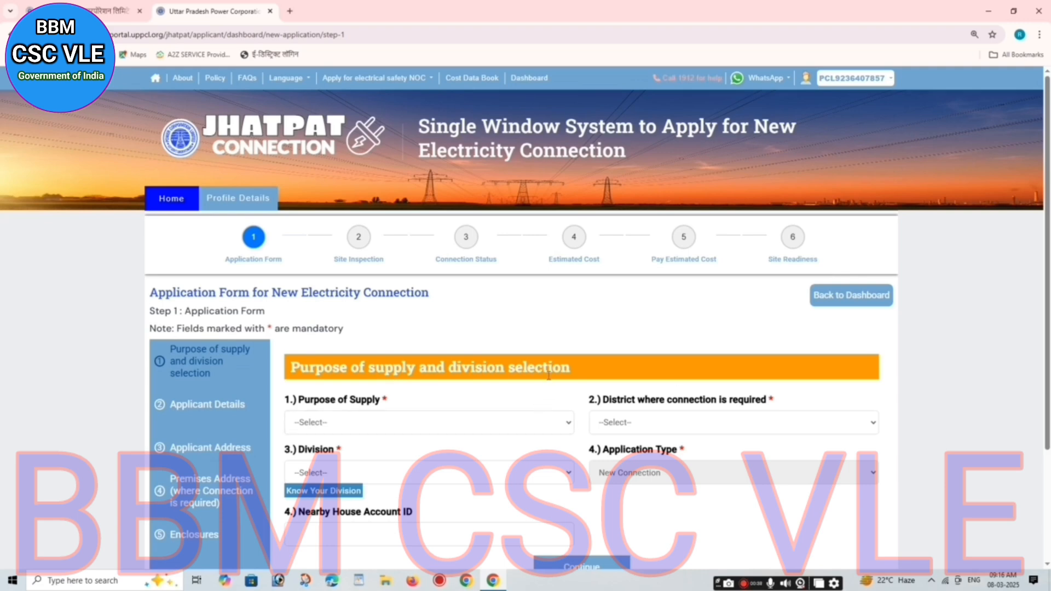
pyautogui.scroll(-1, 549, 376)
pyautogui.scroll(-1, 550, 380)
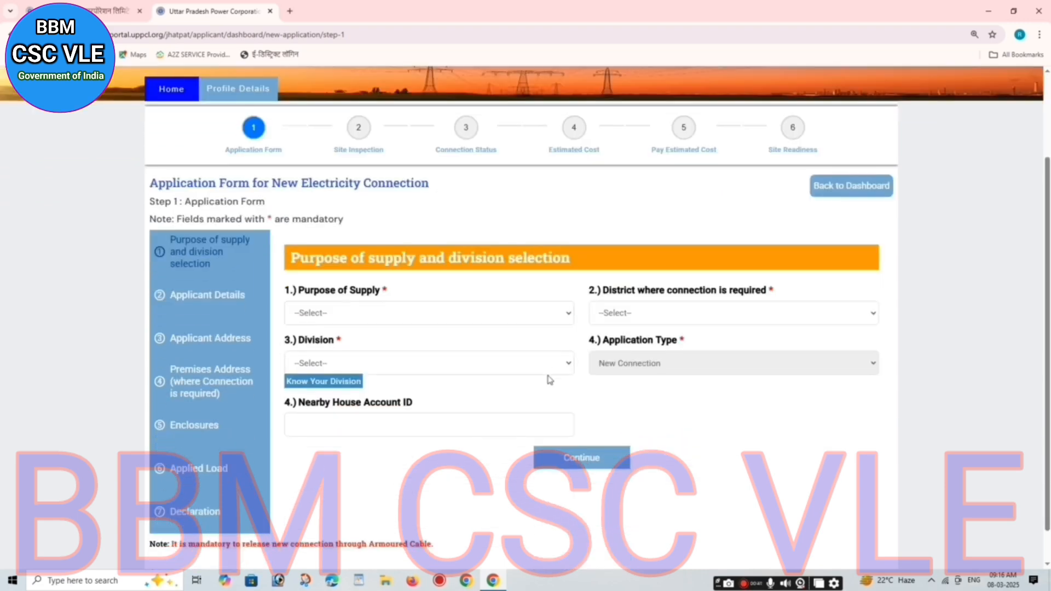
pyautogui.scroll(-1, 550, 379)
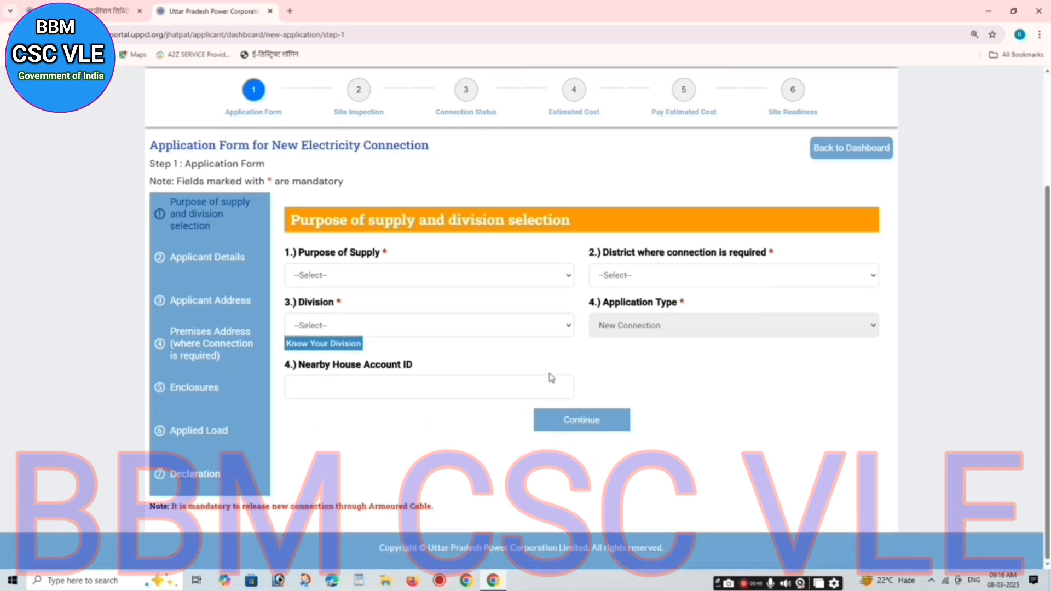
pyautogui.click(356, 279)
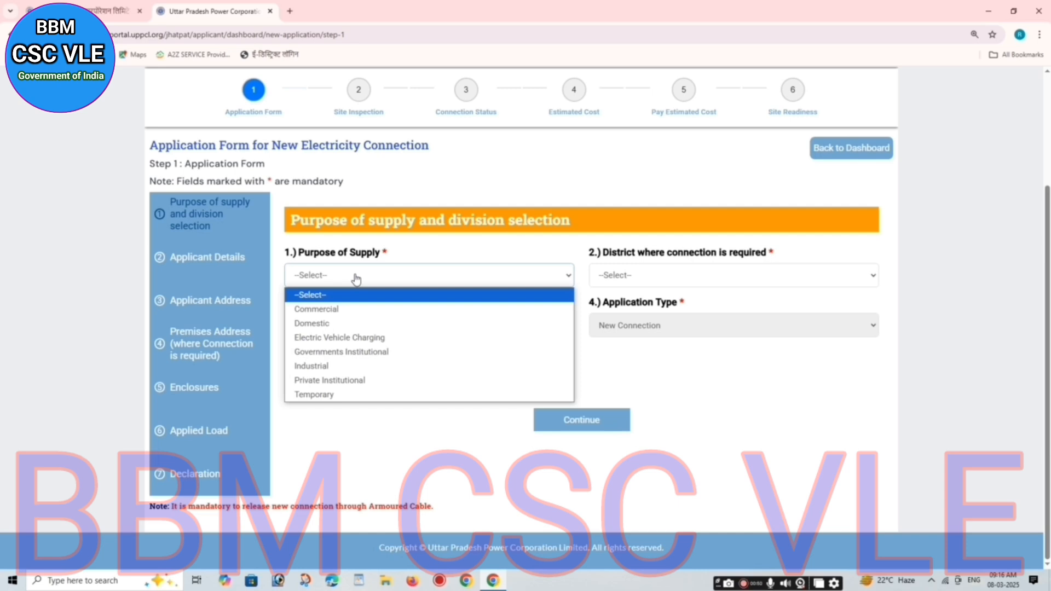
pyautogui.click(317, 327)
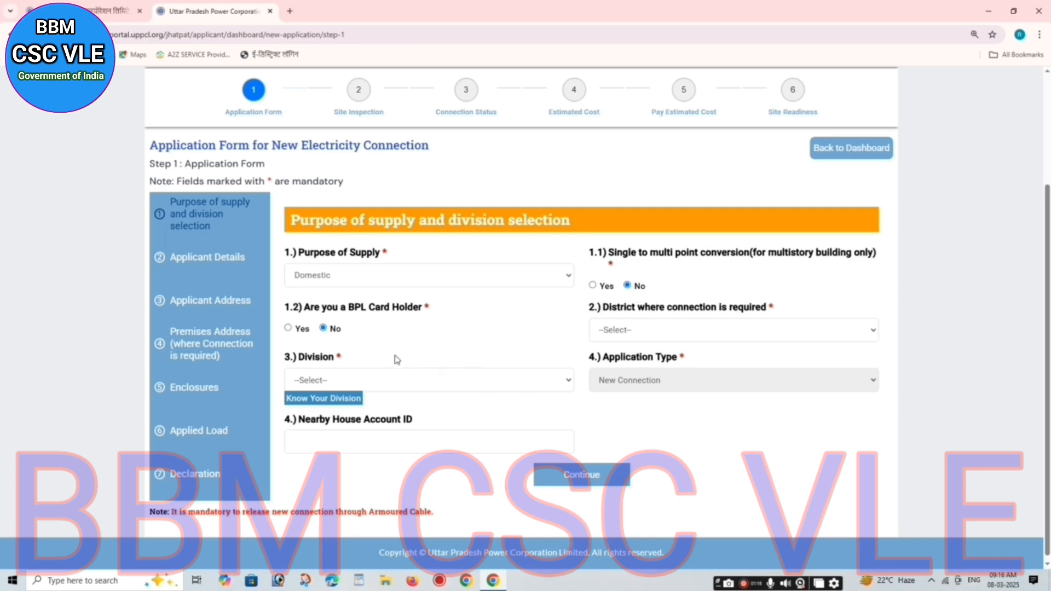
# - Select district CHANDAULI and division EDD CHANDAULI on the application form
pyautogui.click(623, 330)
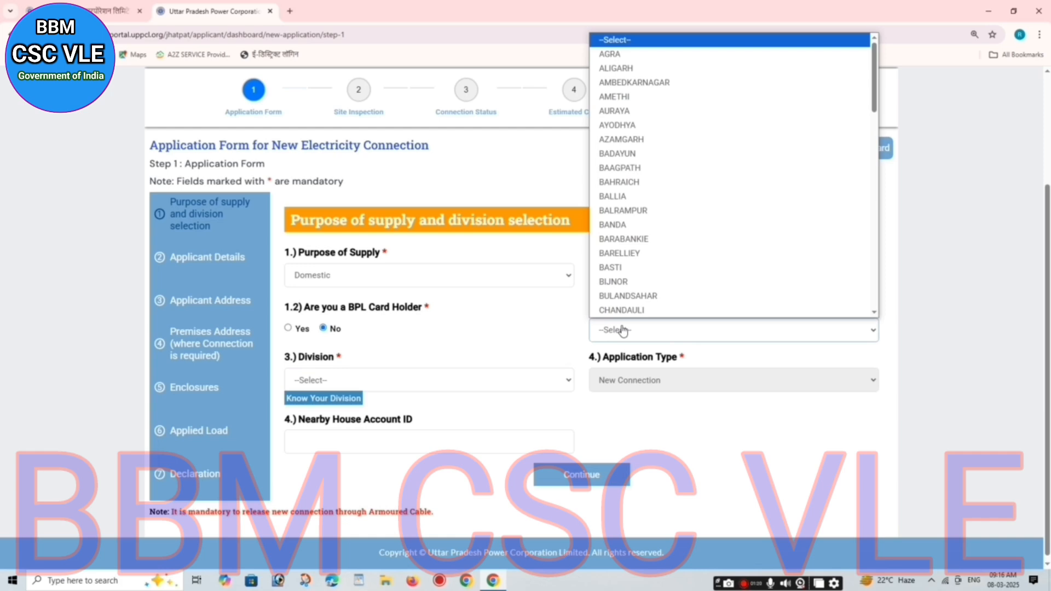
pyautogui.click(626, 310)
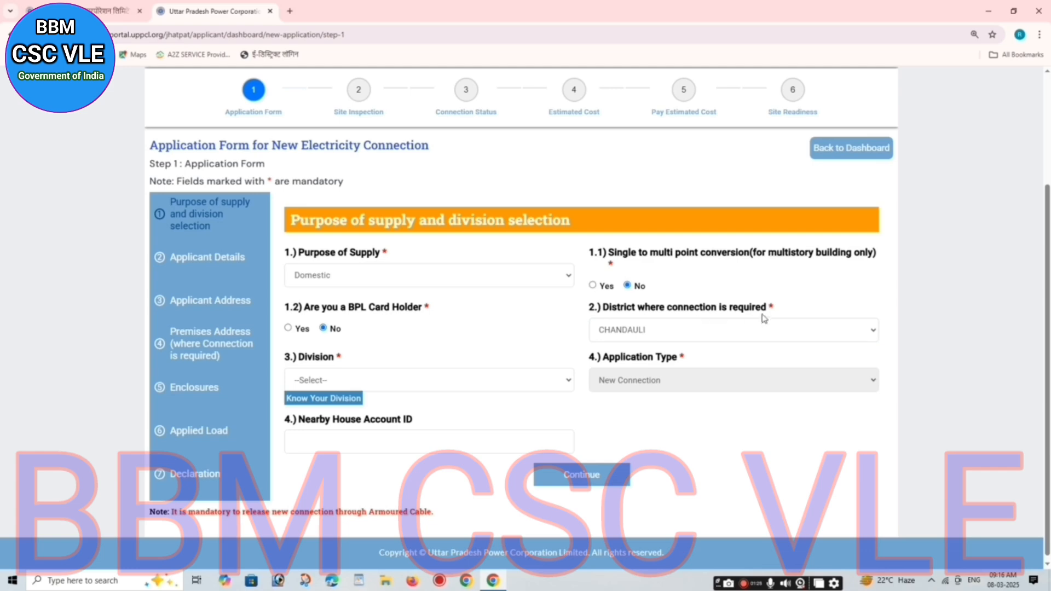
pyautogui.click(646, 332)
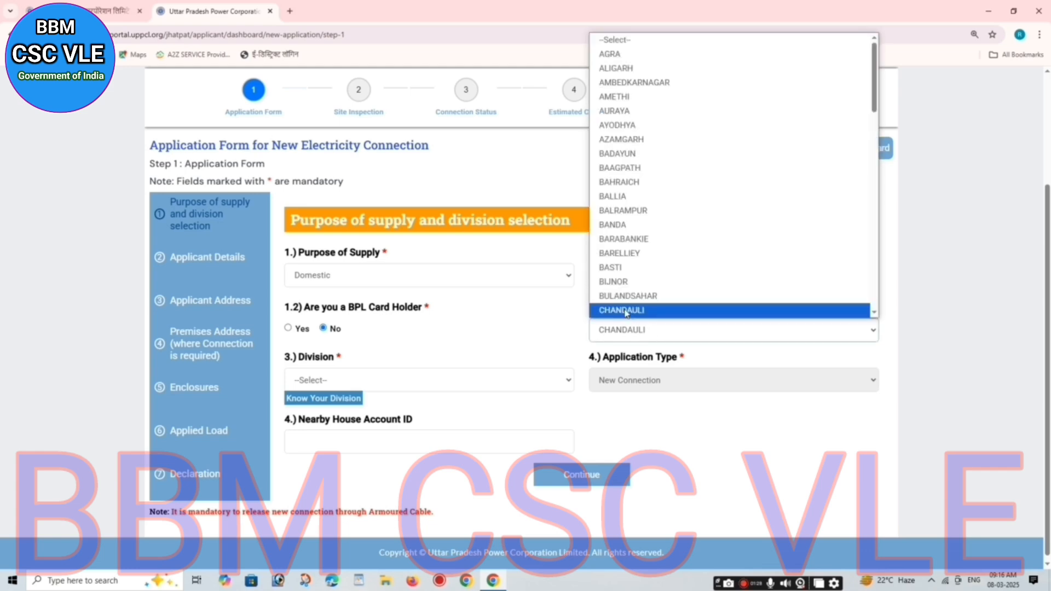
pyautogui.click(626, 311)
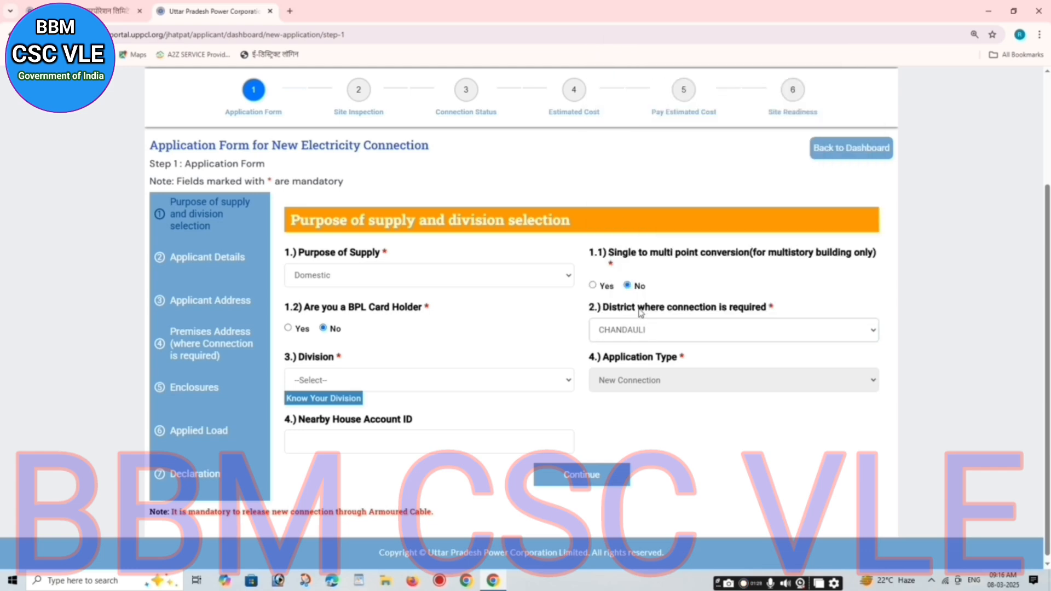
pyautogui.click(318, 383)
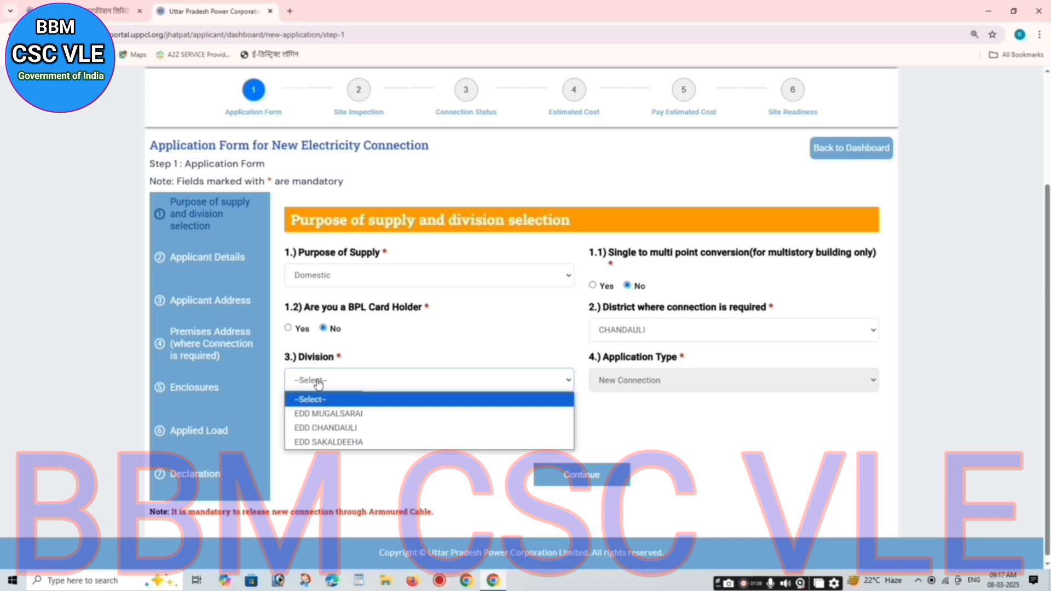
pyautogui.click(331, 429)
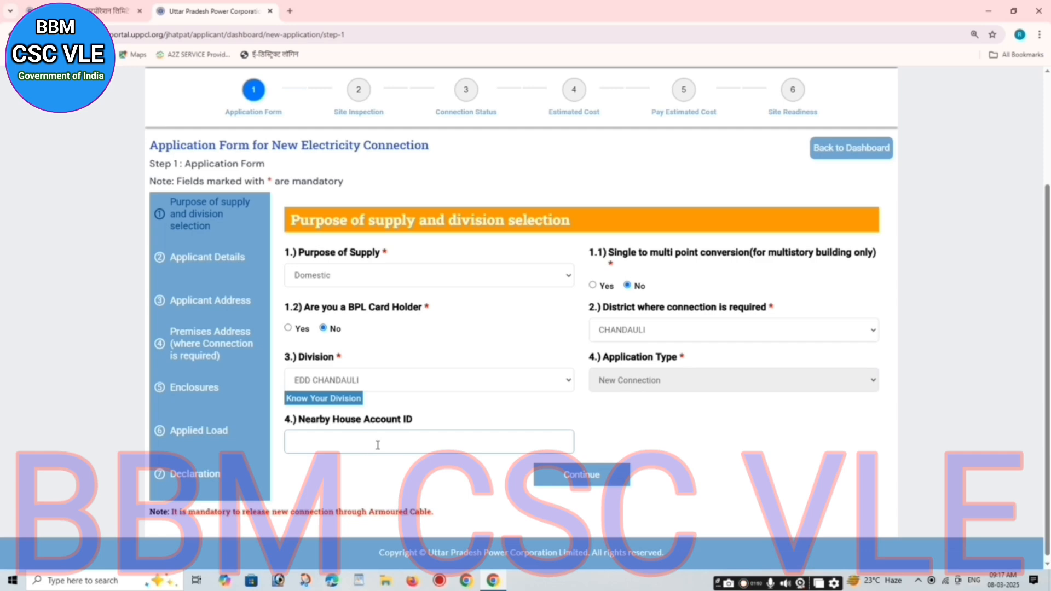
# - Save the connection details section and move on to applicant details
pyautogui.click(586, 480)
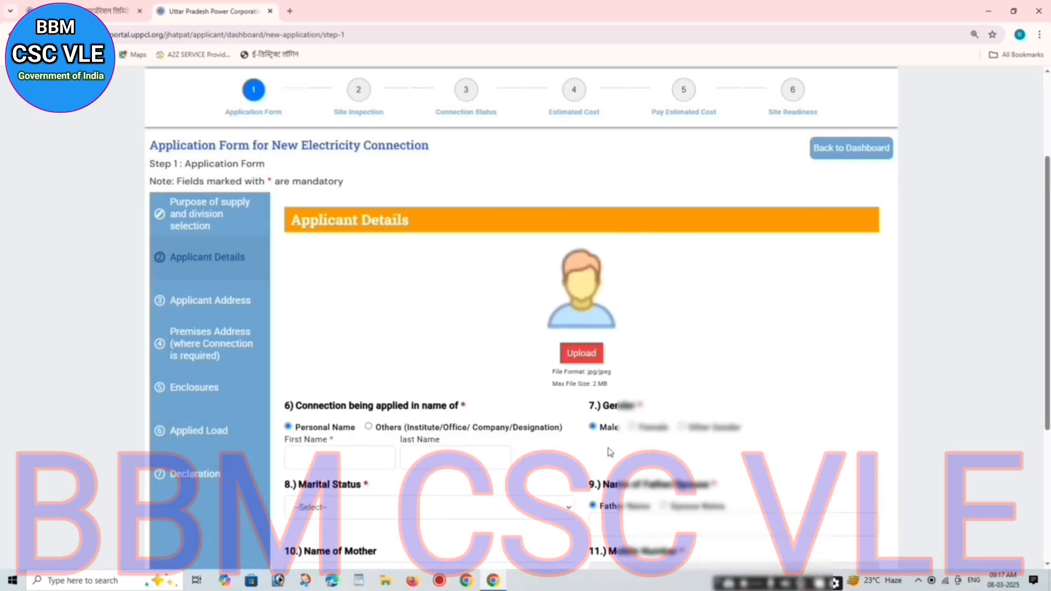
pyautogui.scroll(-2, 610, 452)
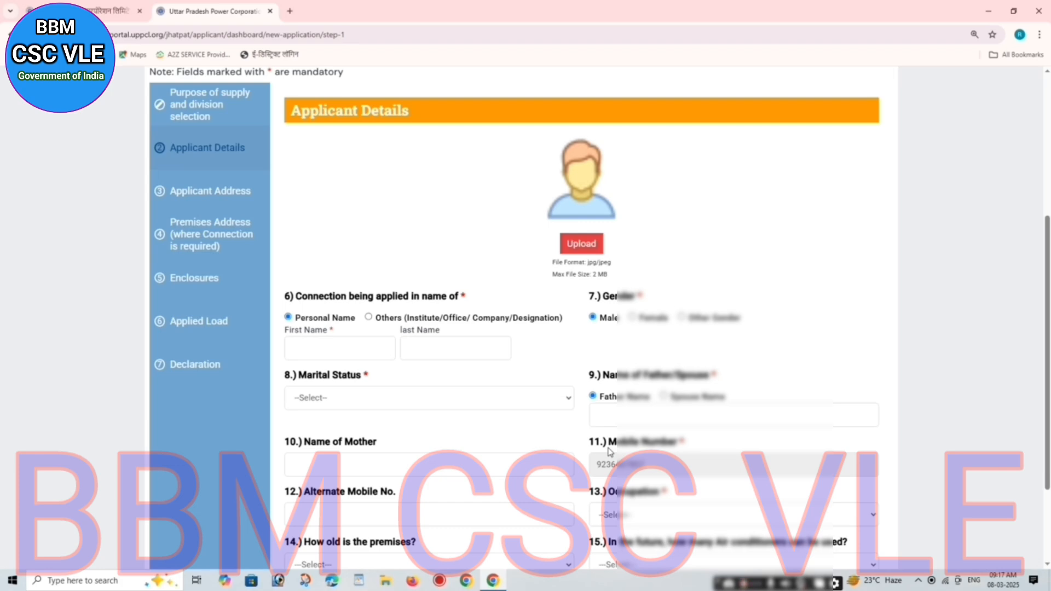
pyautogui.scroll(-2, 609, 452)
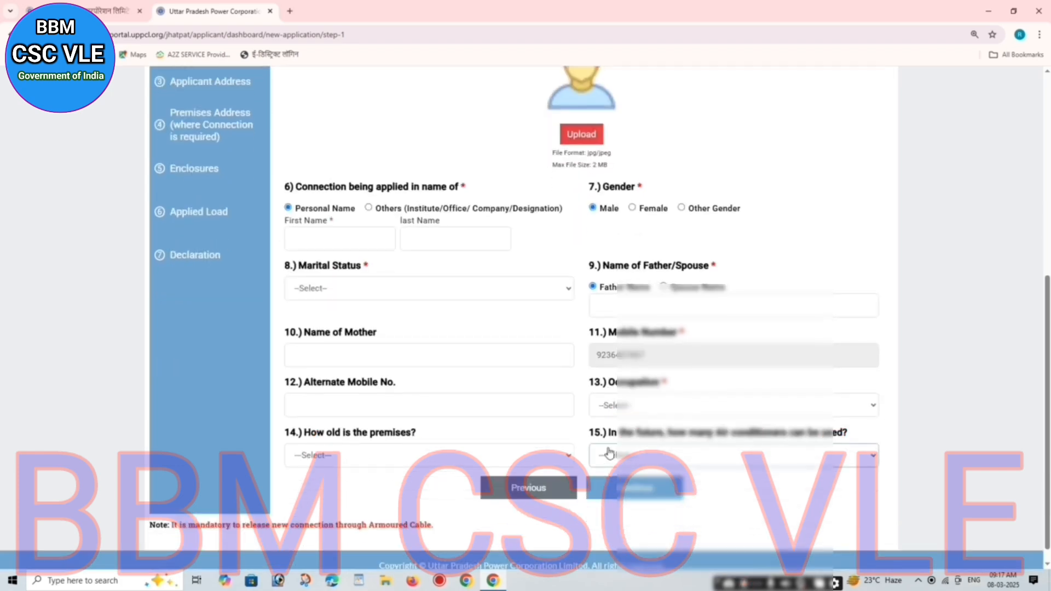
pyautogui.scroll(1, 609, 452)
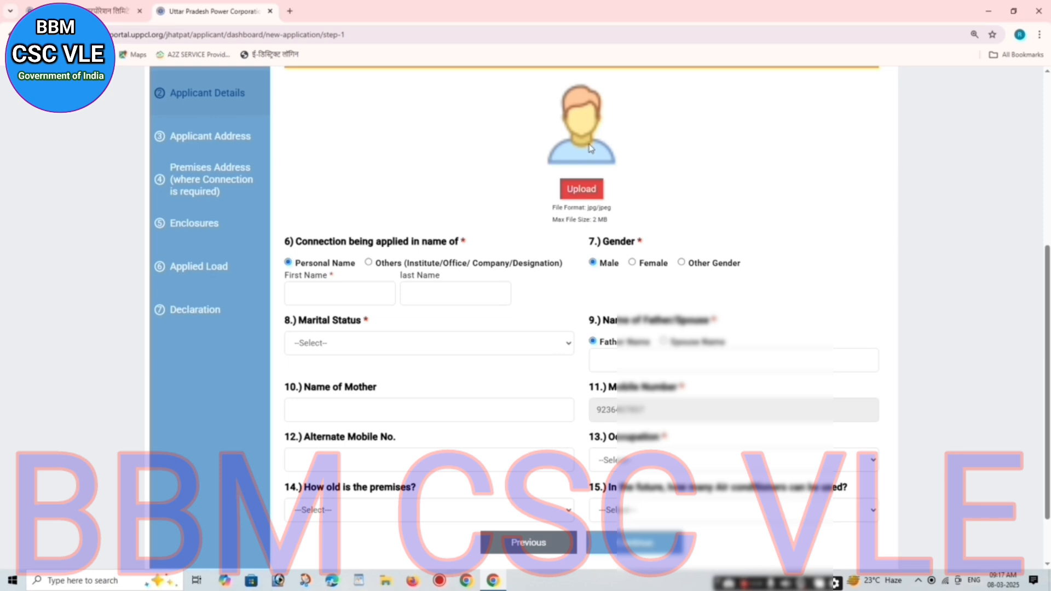
# - Upload the first photo file as the applicant's photograph
pyautogui.click(573, 191)
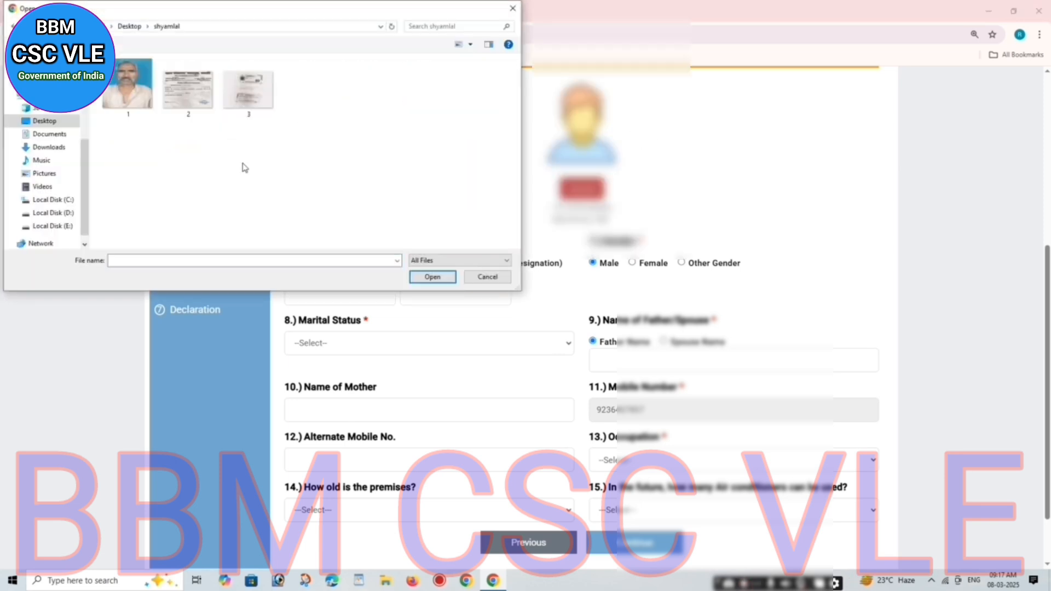
pyautogui.click(119, 83)
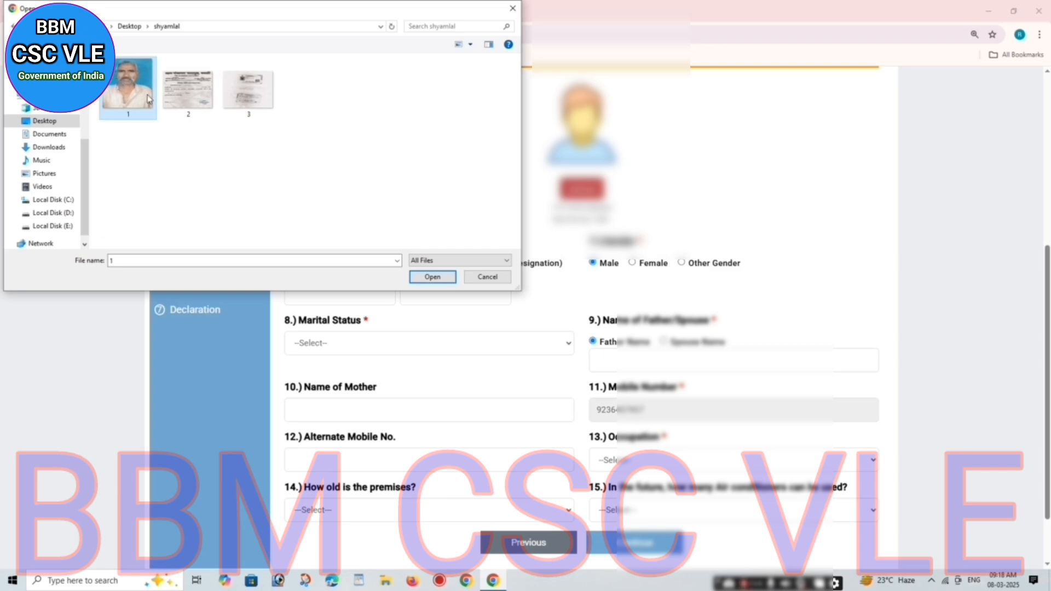
pyautogui.click(432, 277)
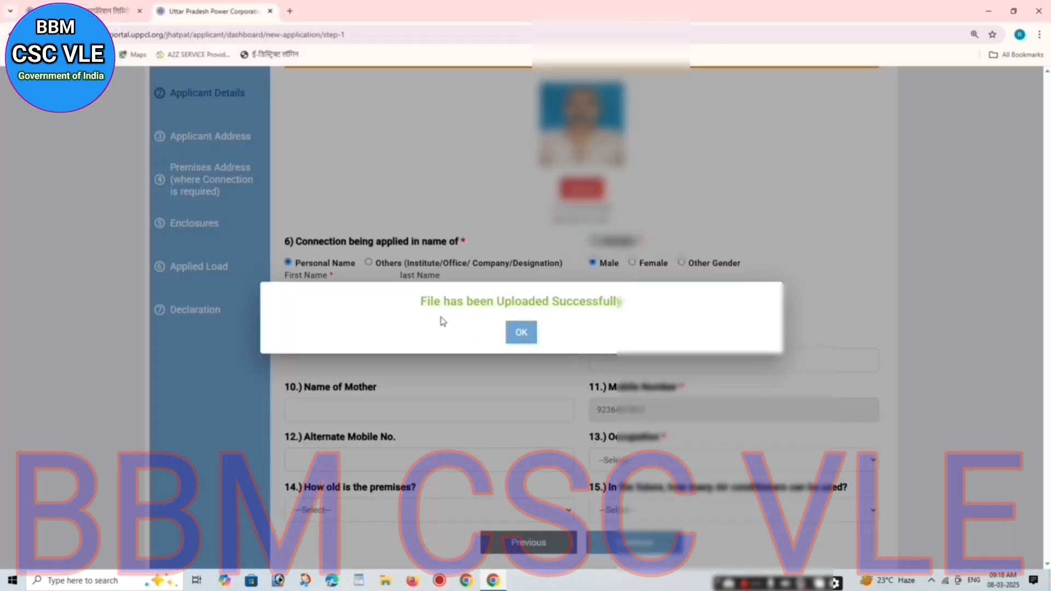
# - Enter the applicant's first name and father's name
pyautogui.click(521, 336)
pyautogui.click(315, 295)
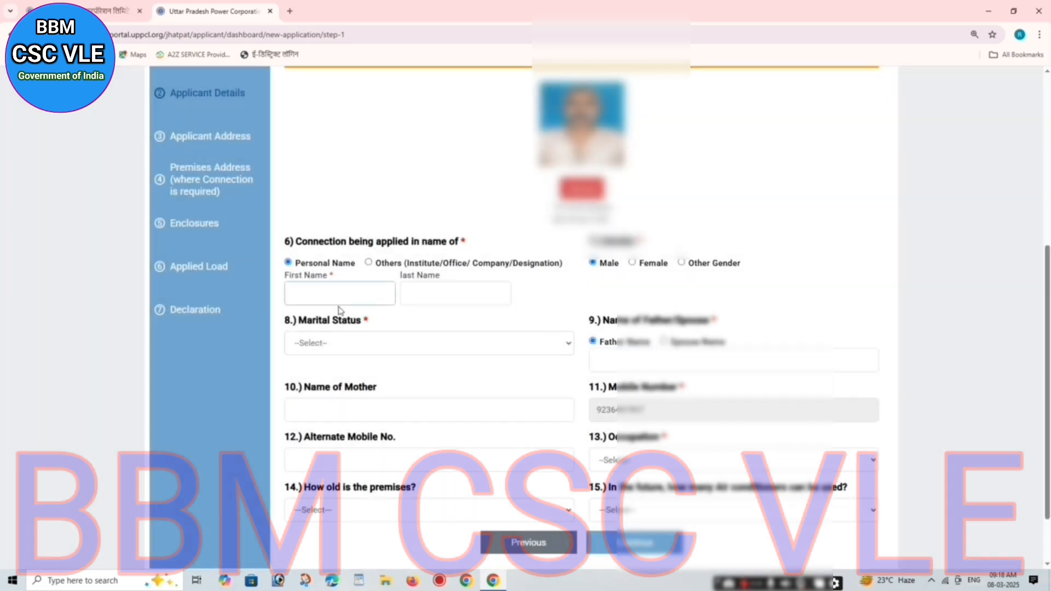
pyautogui.click(309, 293)
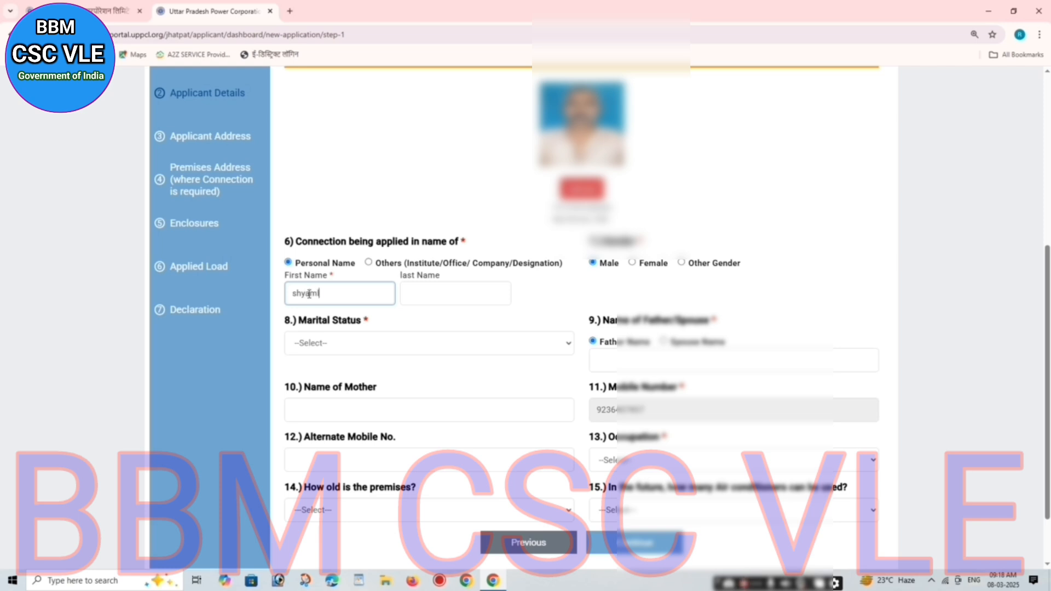
pyautogui.click(642, 362)
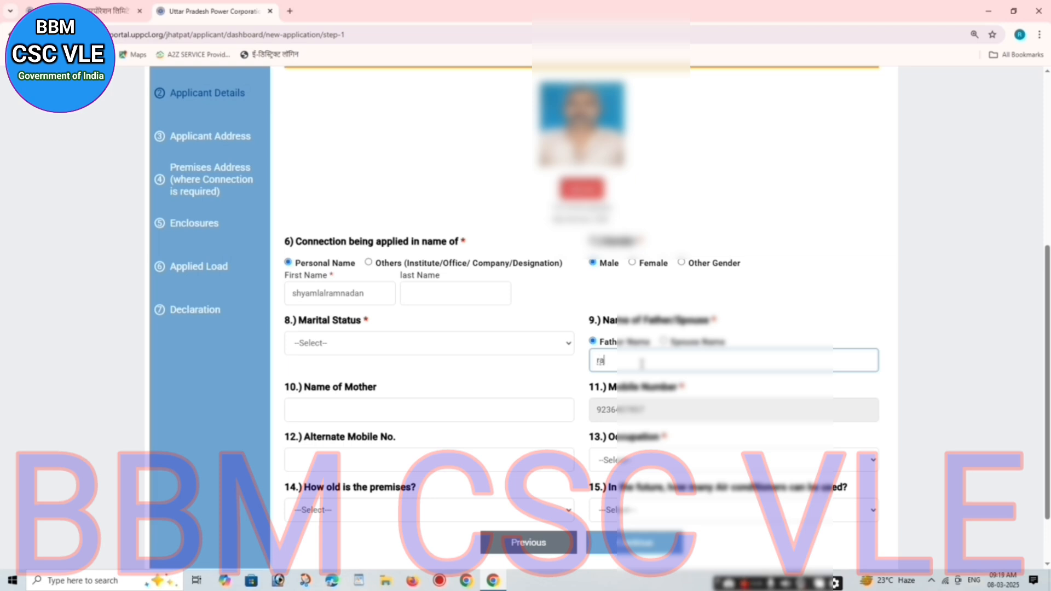
# - Set marital status to Married and occupation to Agriculture
pyautogui.click(344, 347)
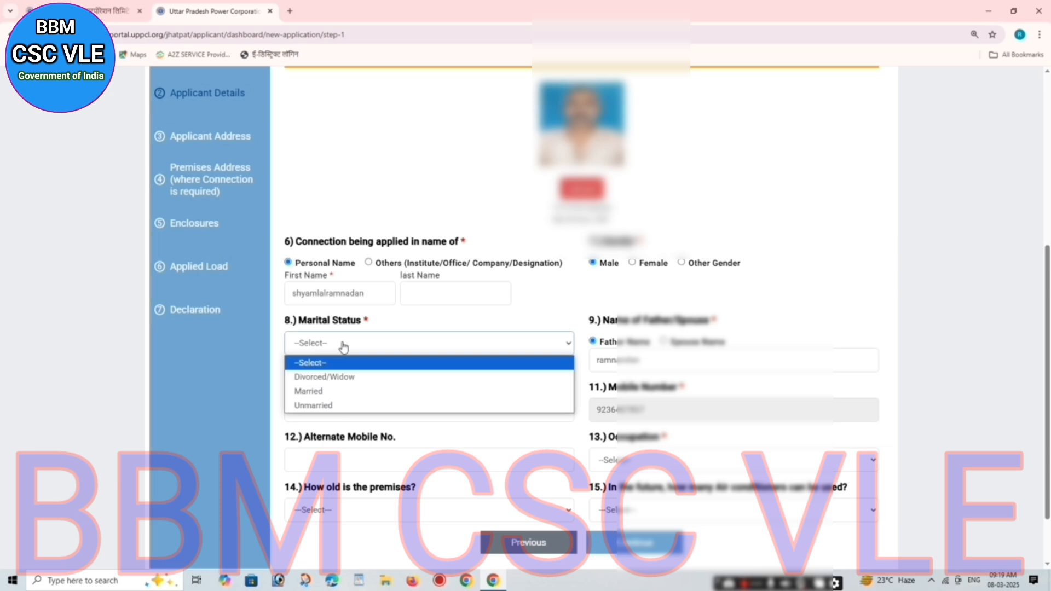
pyautogui.click(315, 392)
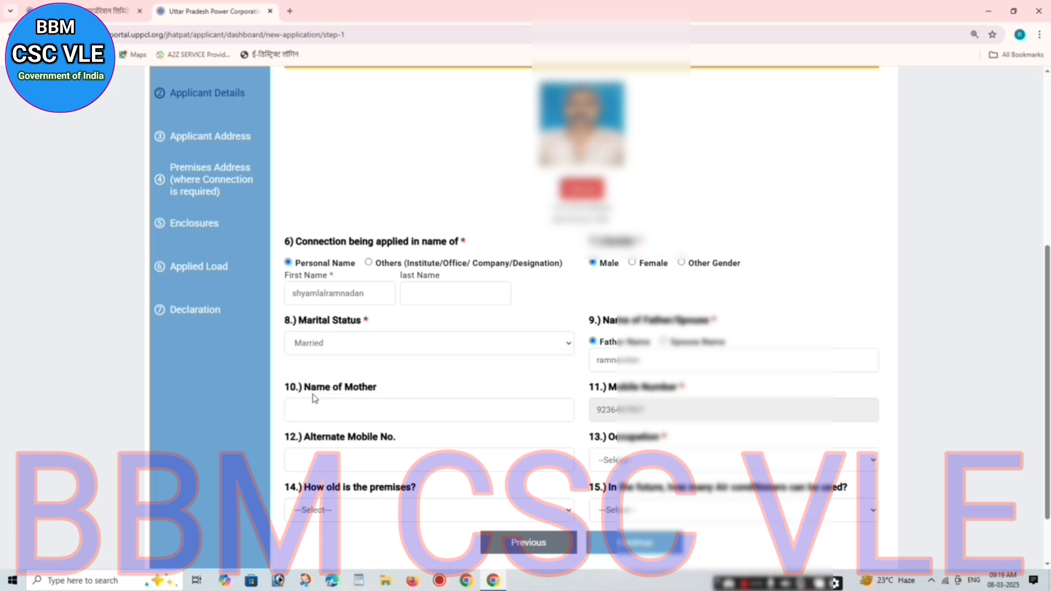
pyautogui.click(392, 407)
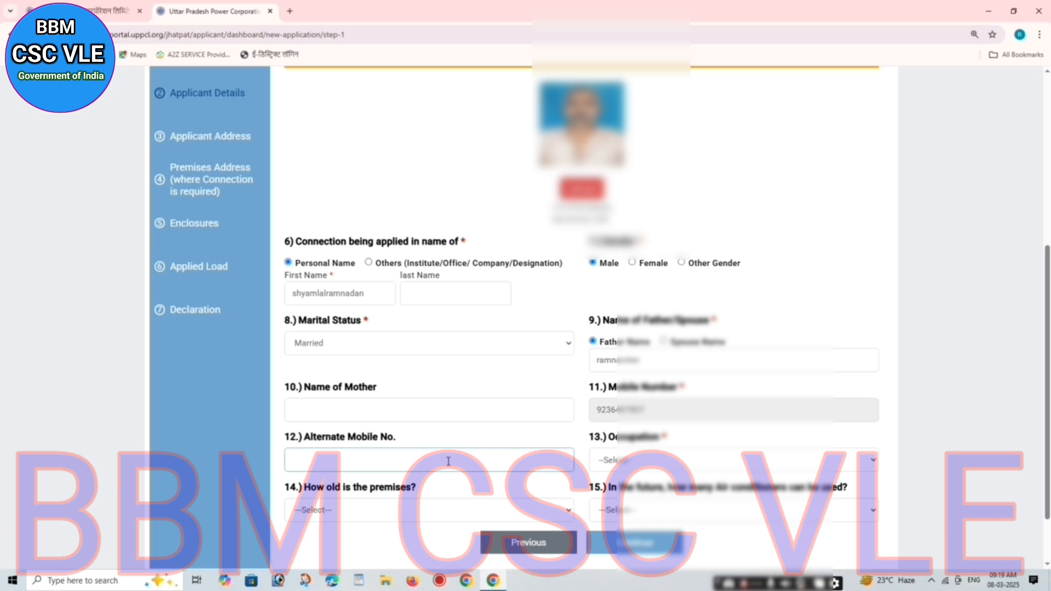
pyautogui.click(632, 467)
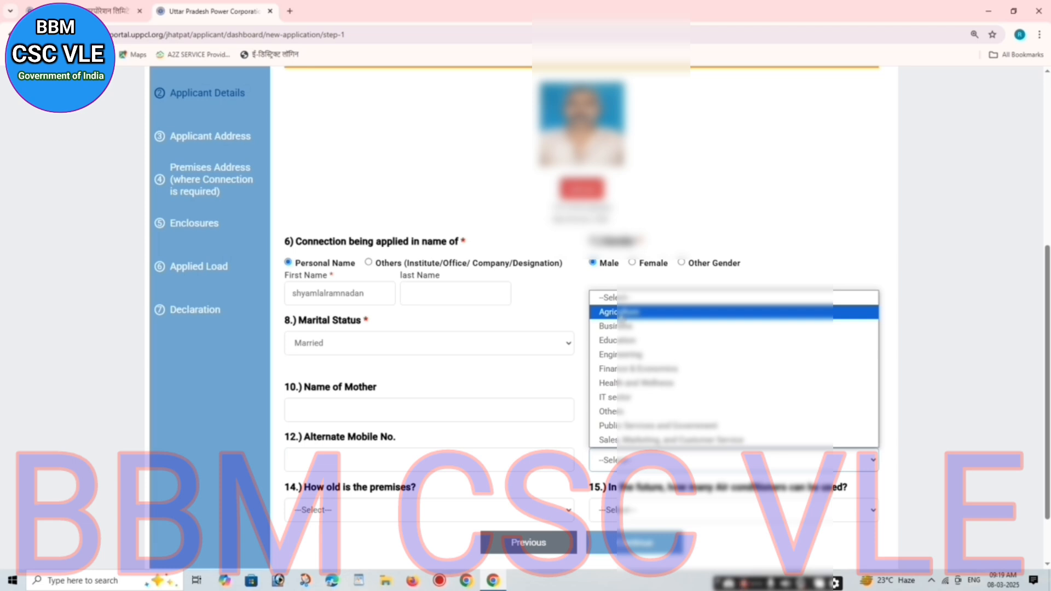
pyautogui.click(620, 316)
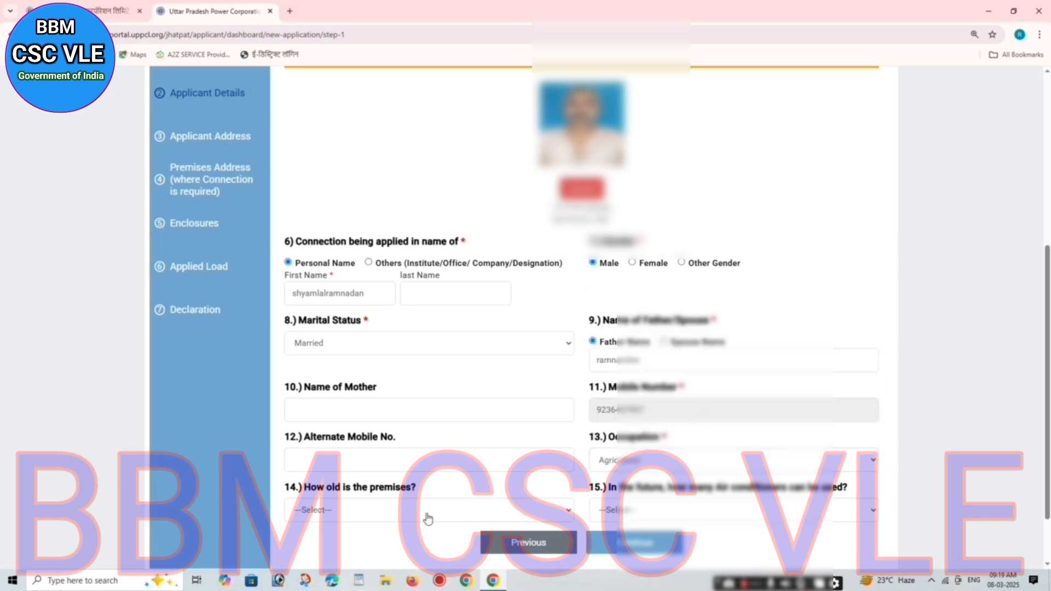
# - Set premises age to Other, leaving the future air-conditioner count unset
pyautogui.click(352, 509)
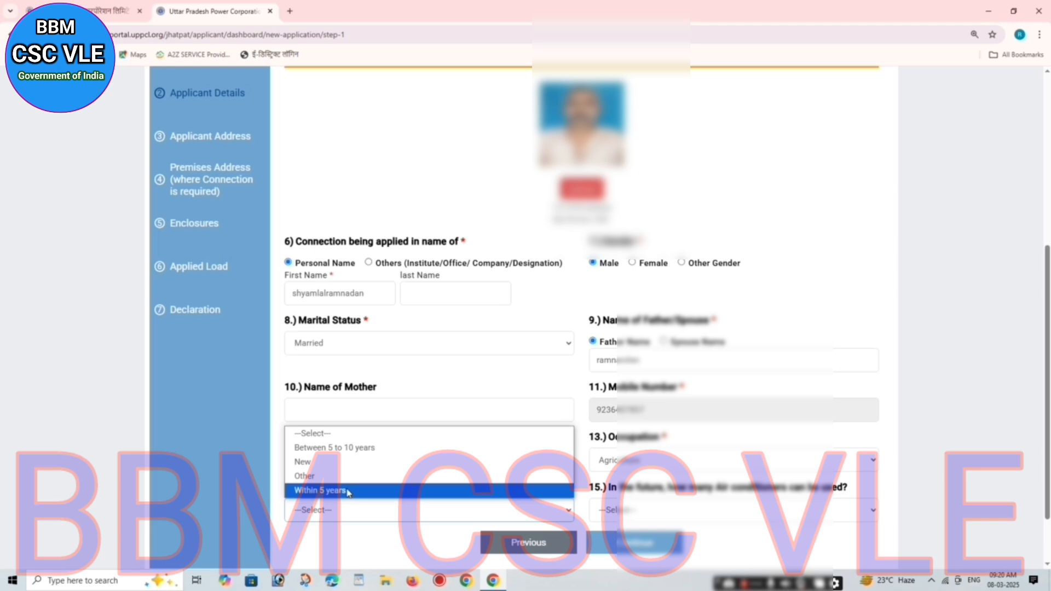
pyautogui.click(306, 482)
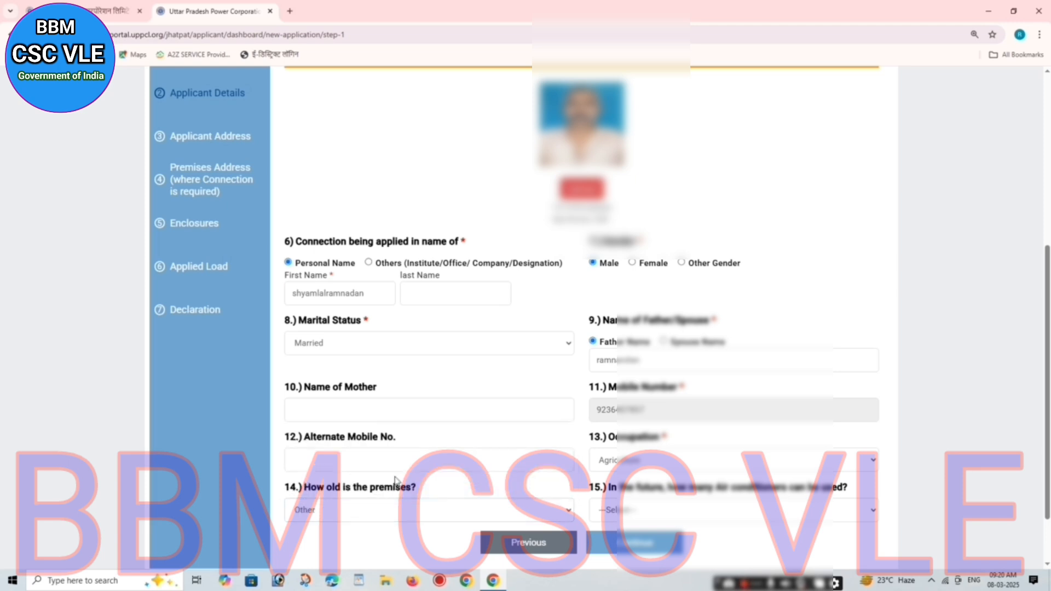
pyautogui.click(669, 519)
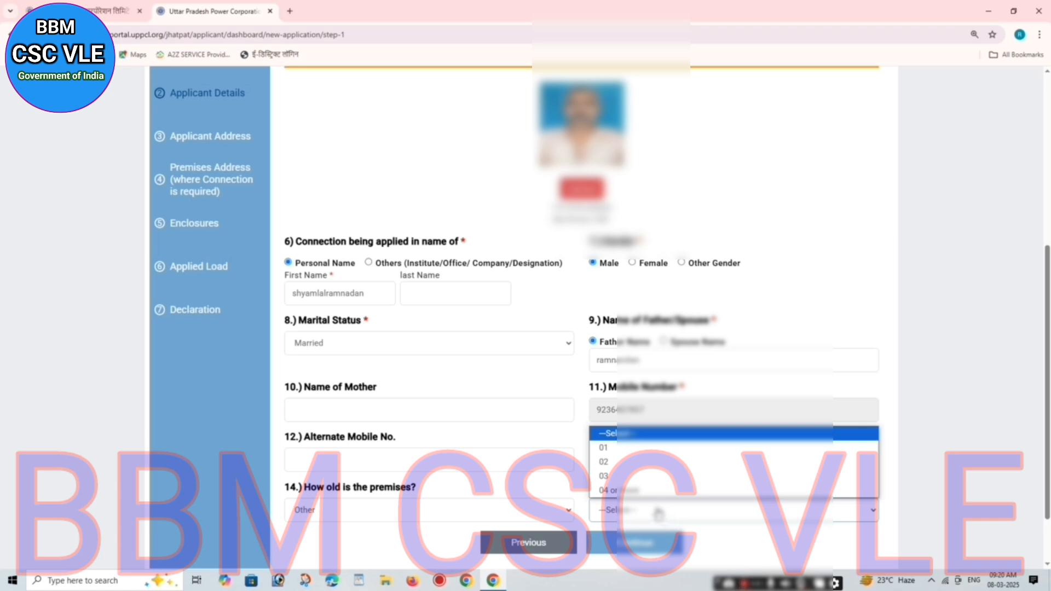
pyautogui.click(966, 498)
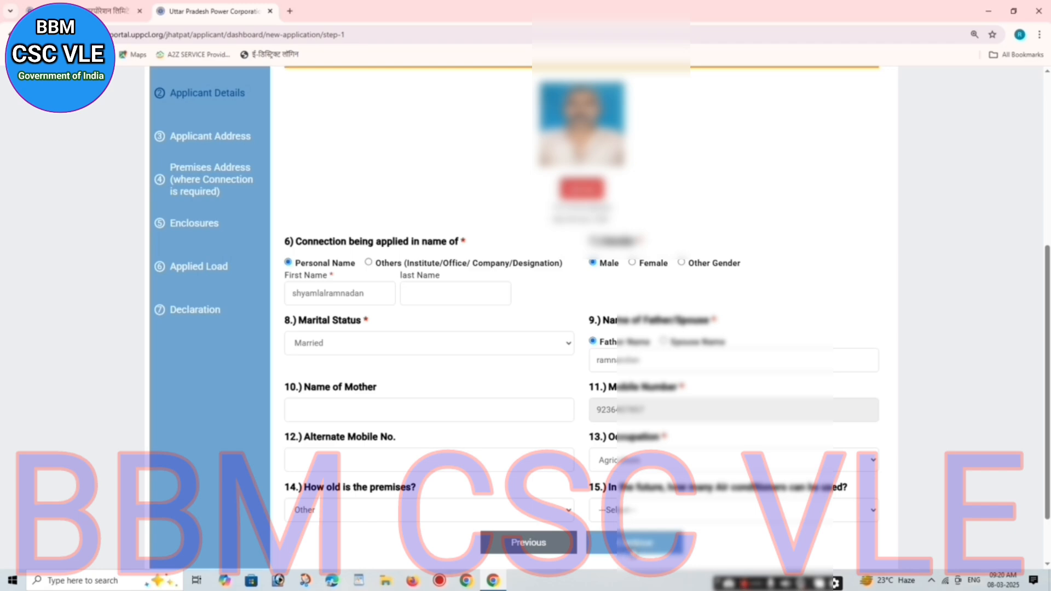
# - Enter the correspondence house number and building/colony
pyautogui.click(634, 543)
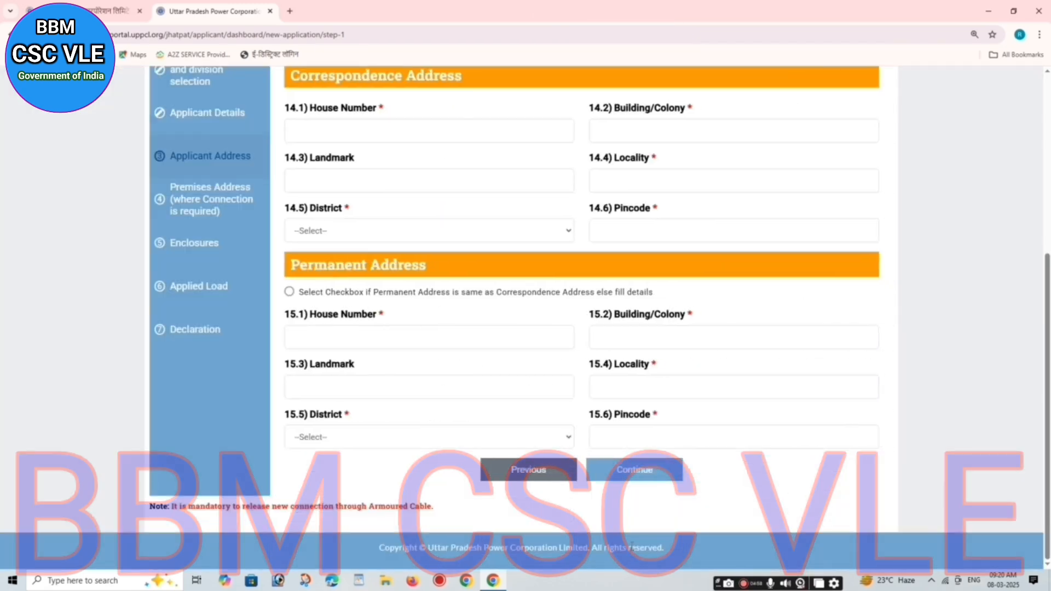
pyautogui.click(519, 333)
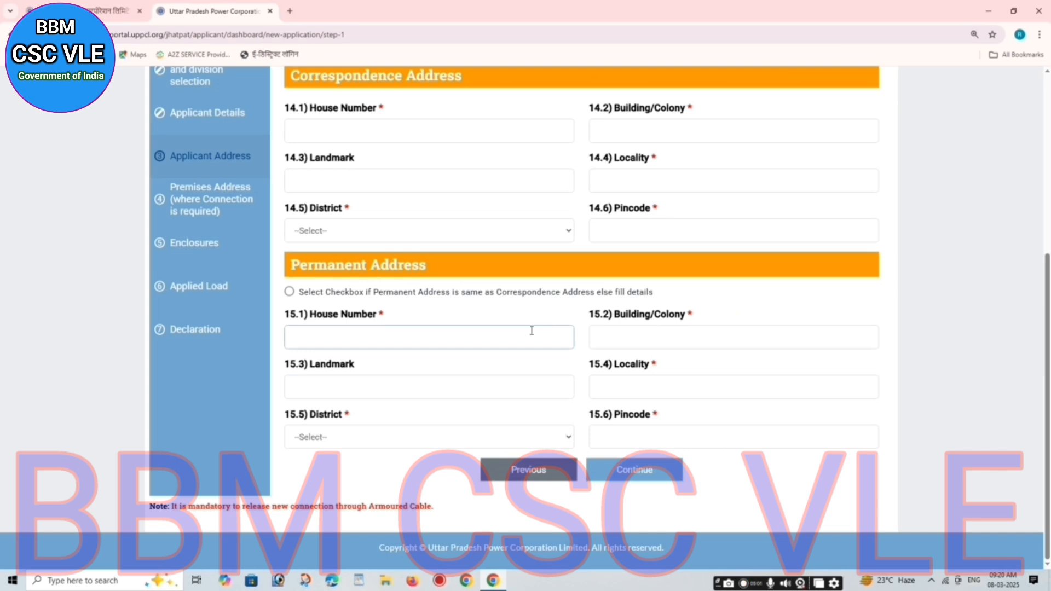
pyautogui.scroll(1, 525, 339)
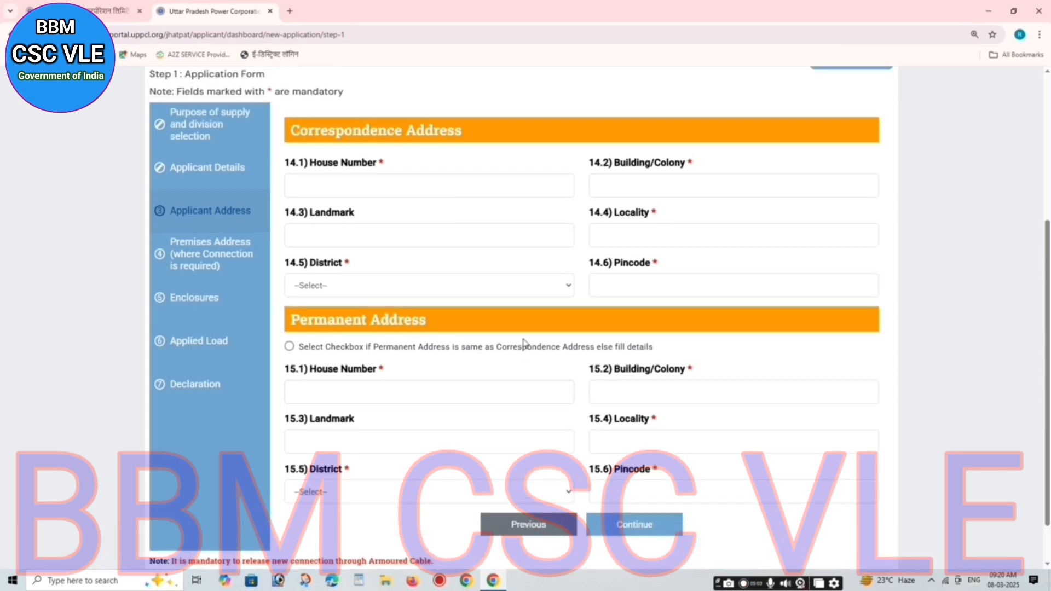
pyautogui.click(339, 184)
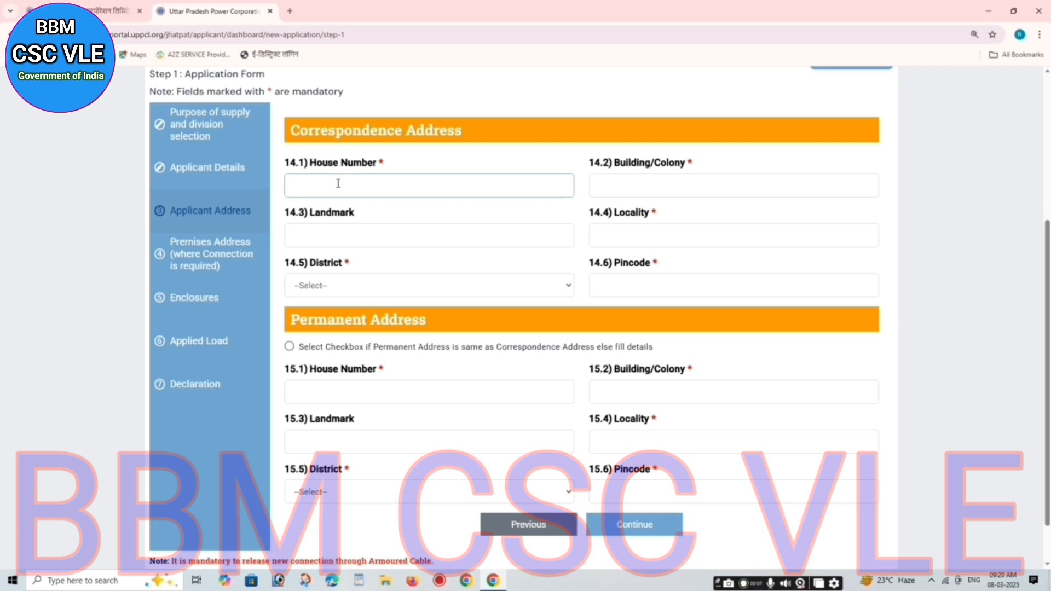
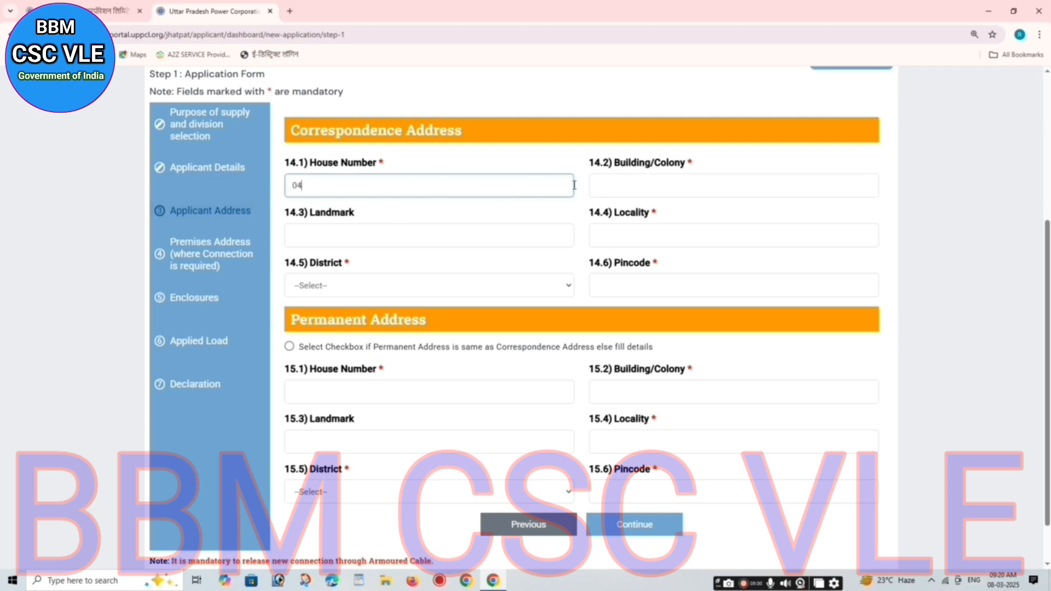
pyautogui.click(617, 184)
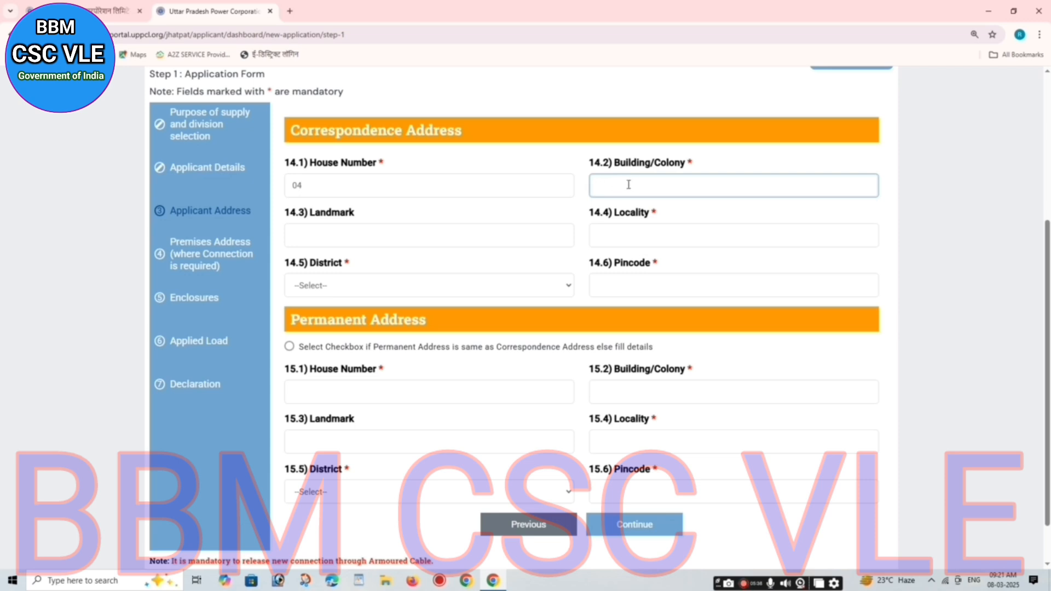
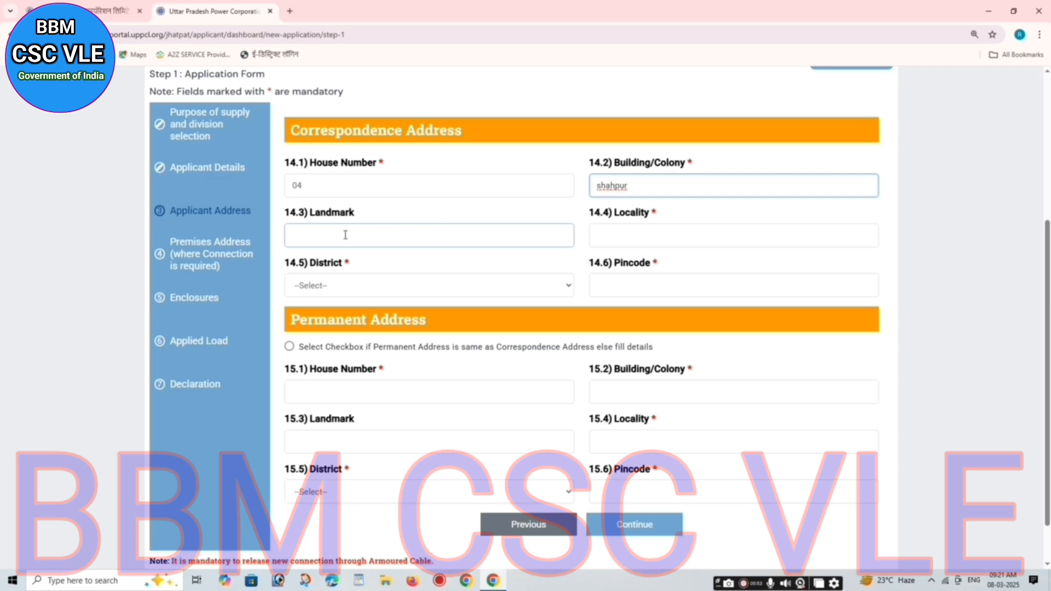
# - Add locality, district CHANDAULI and pincode, and reuse the address as permanent address
pyautogui.click(617, 234)
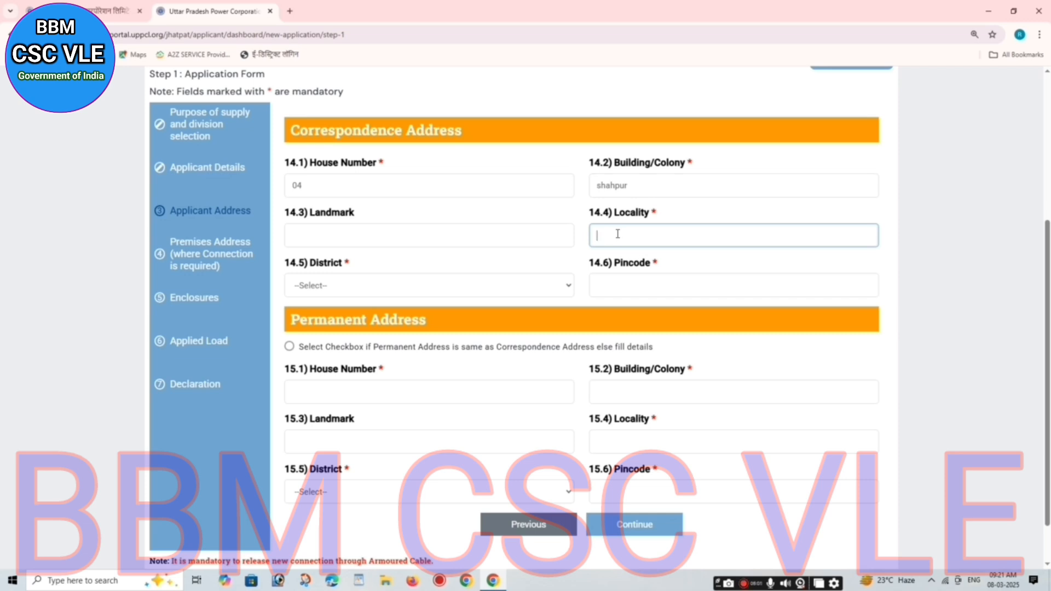
pyautogui.write('shahpur')
pyautogui.click(345, 285)
pyautogui.scroll(-3, 342, 242)
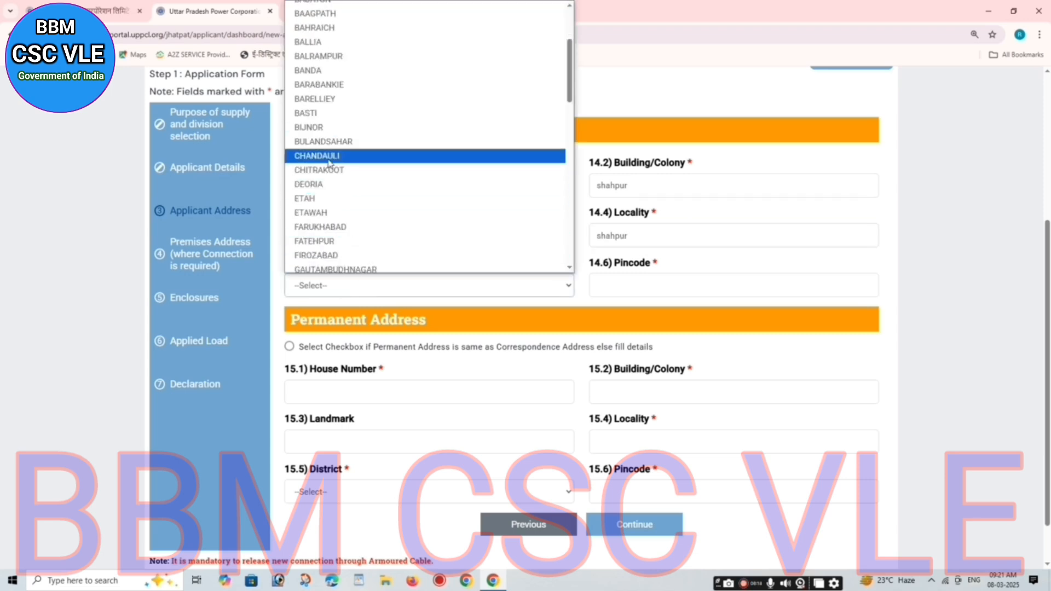
pyautogui.click(350, 155)
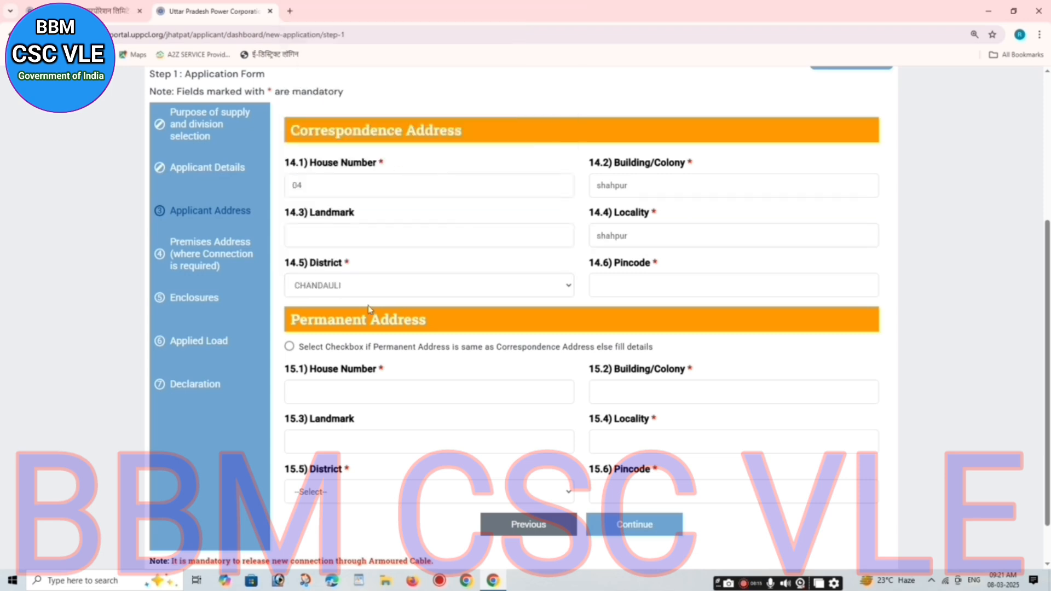
pyautogui.click(611, 285)
pyautogui.write('232')
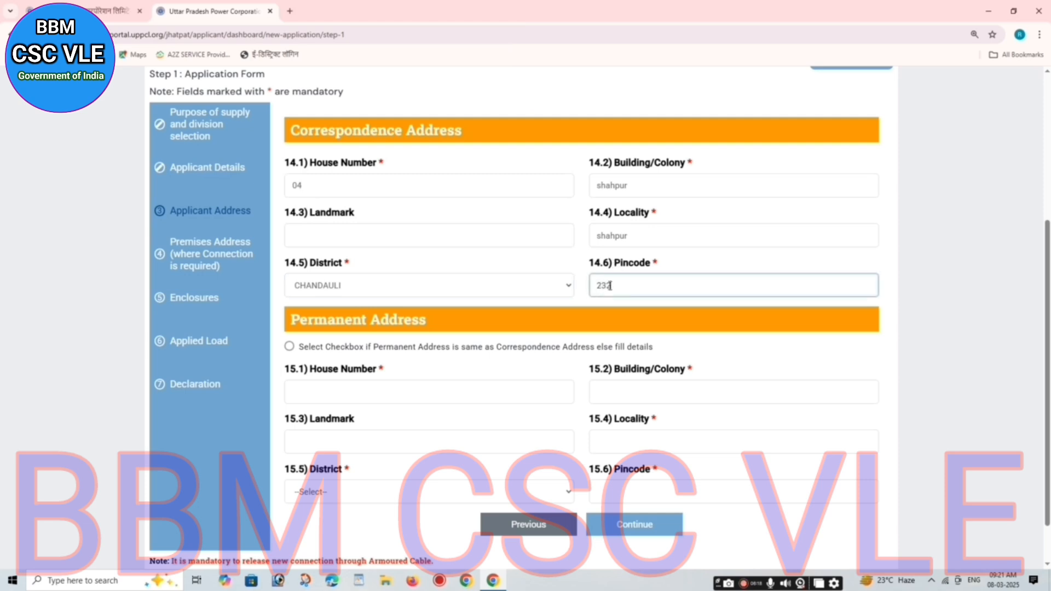
pyautogui.write('103')
pyautogui.click(290, 347)
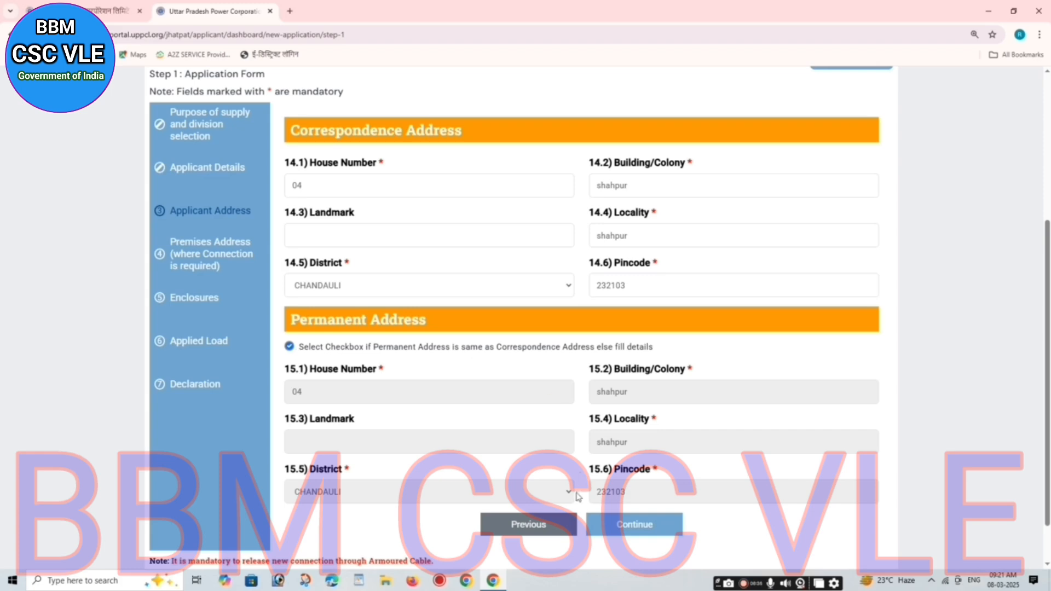
pyautogui.click(635, 526)
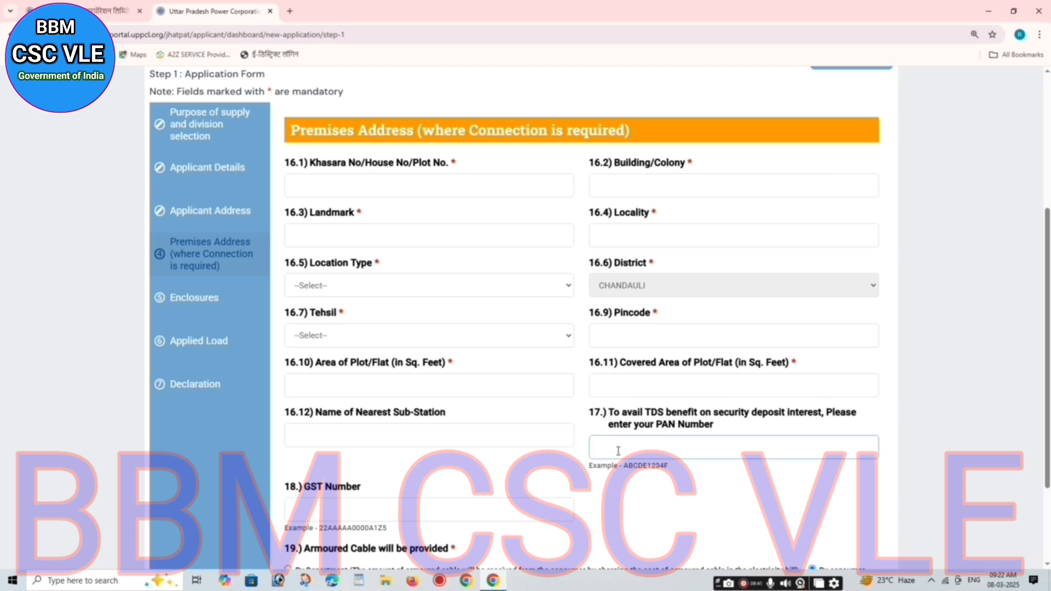
pyautogui.click(342, 187)
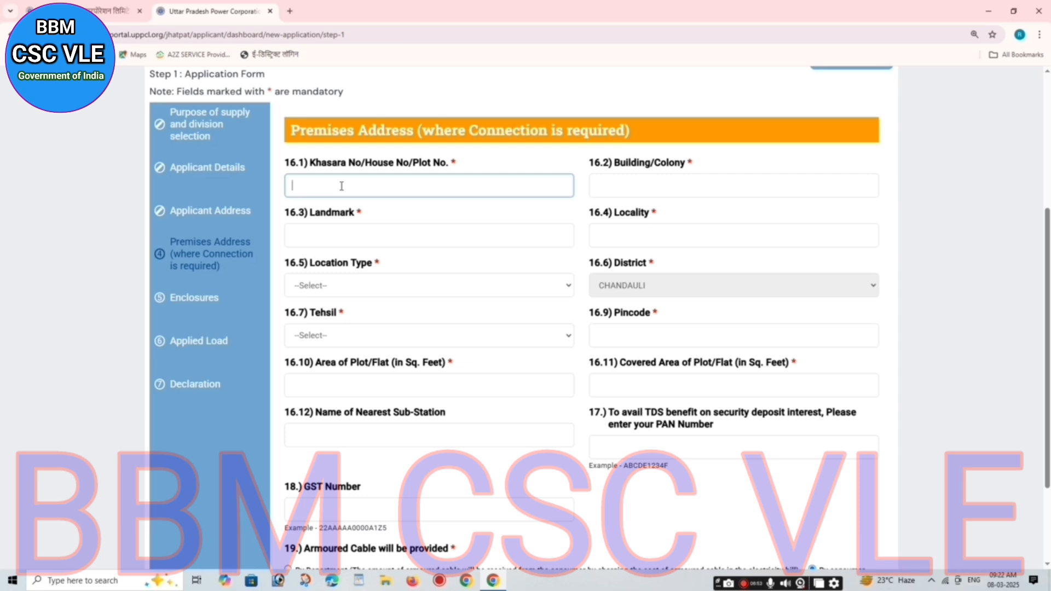
pyautogui.click(638, 189)
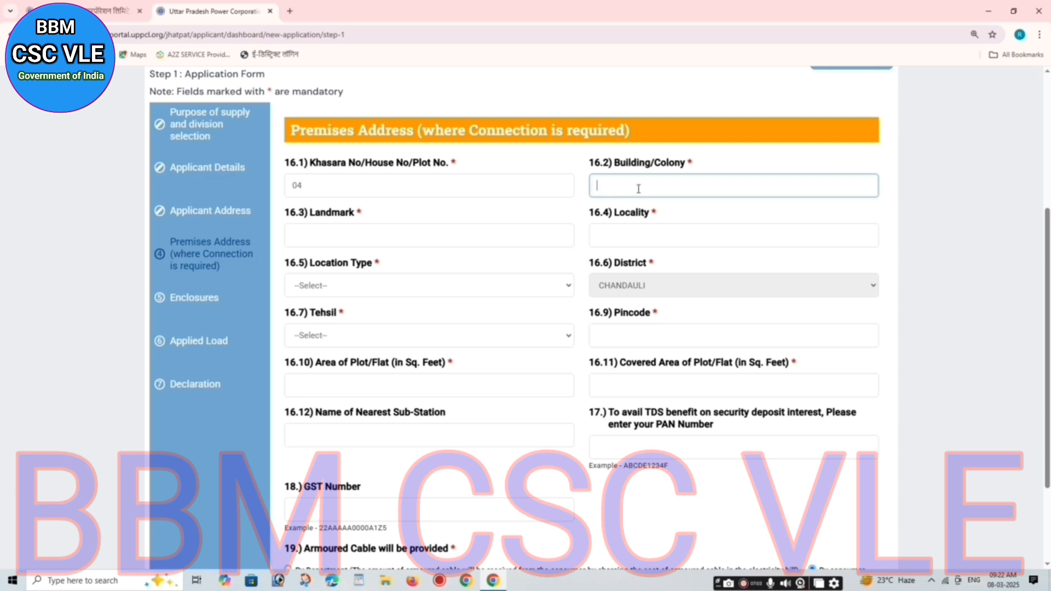
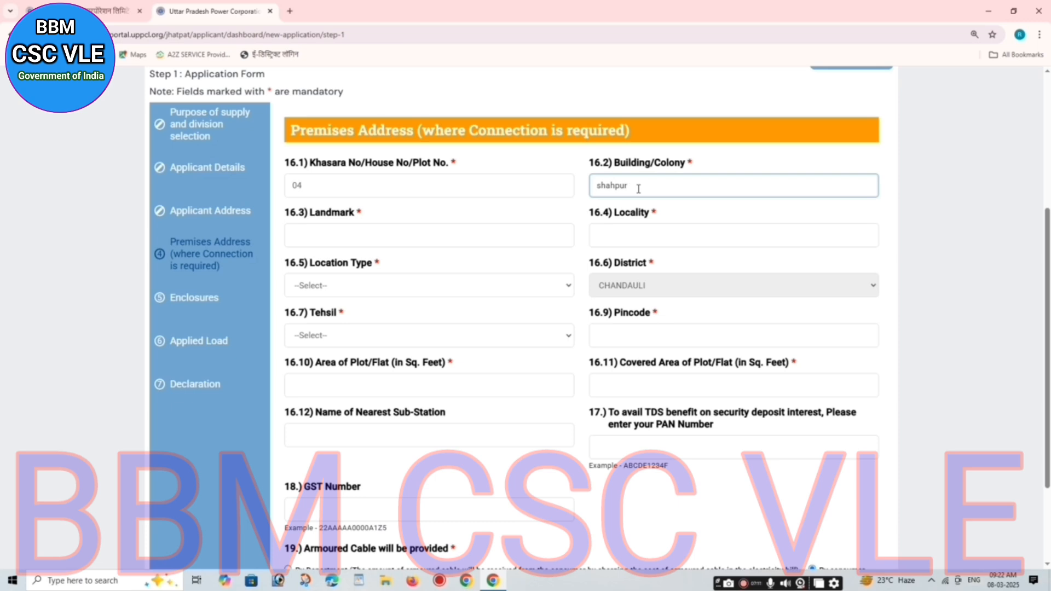
pyautogui.click(324, 240)
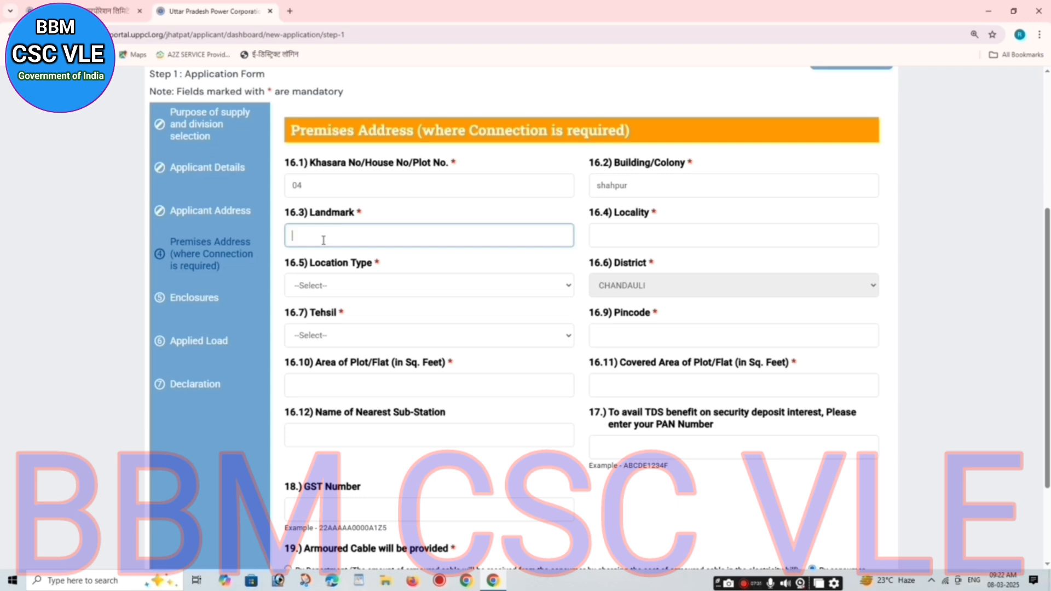
pyautogui.write('hakia')
pyautogui.click(624, 239)
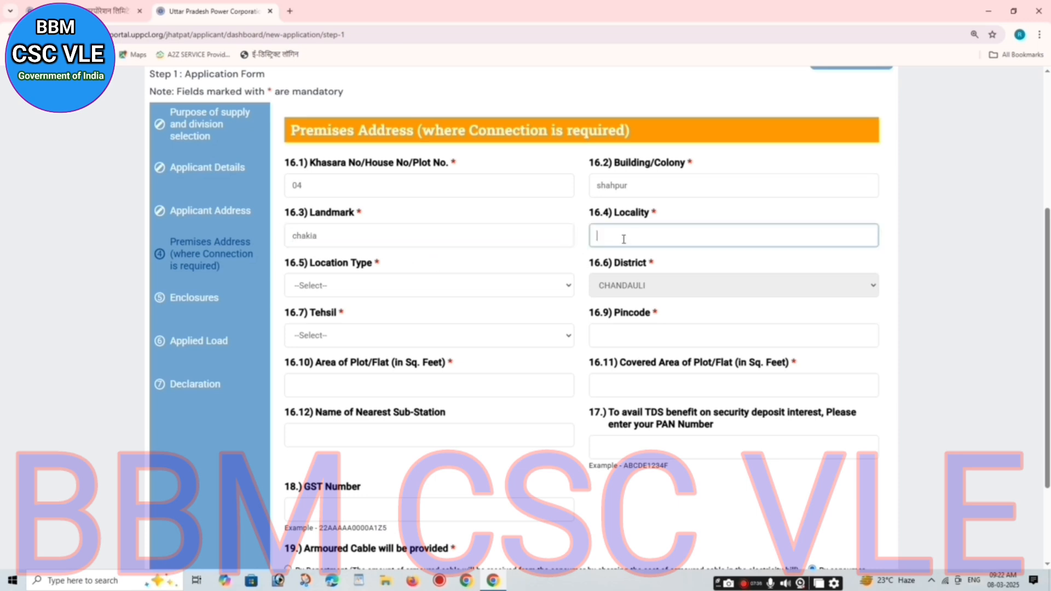
pyautogui.write('shahpur')
# - Set the premises location type to RURAL, tehsil Chakia and village Shahpur
pyautogui.click(348, 290)
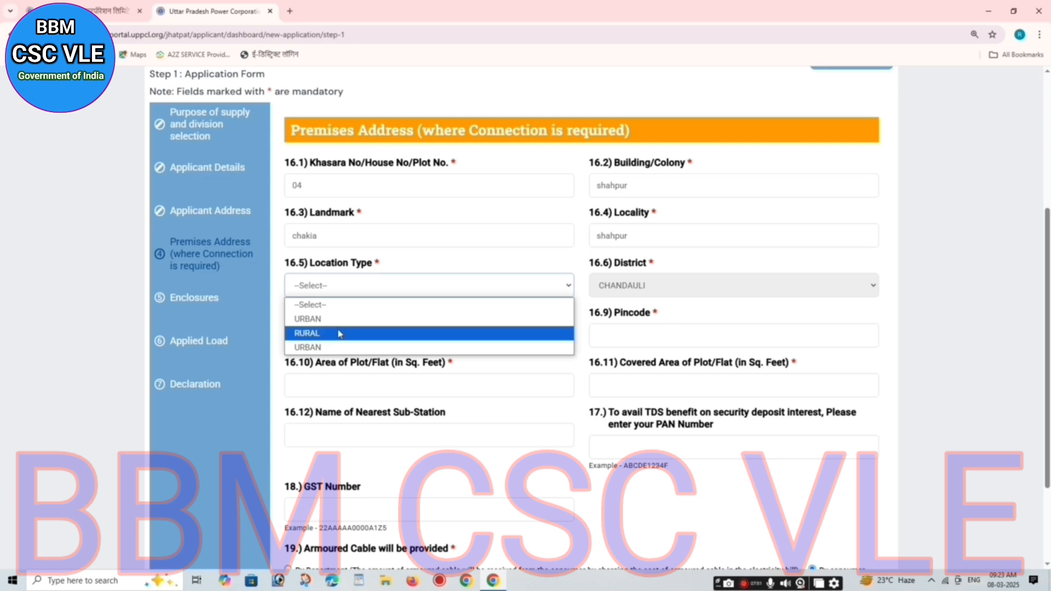
pyautogui.click(305, 335)
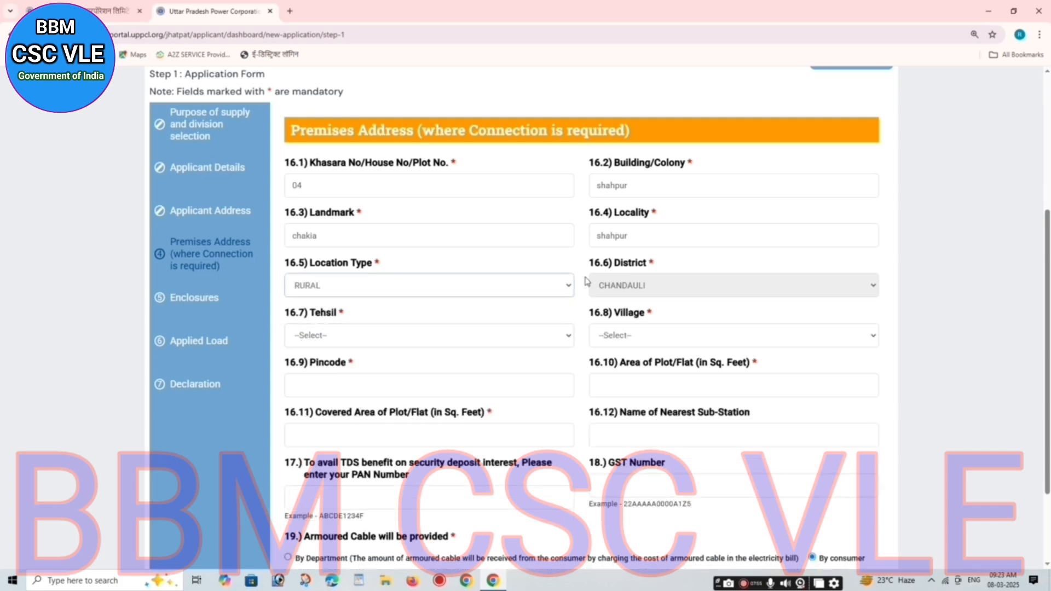
pyautogui.click(361, 343)
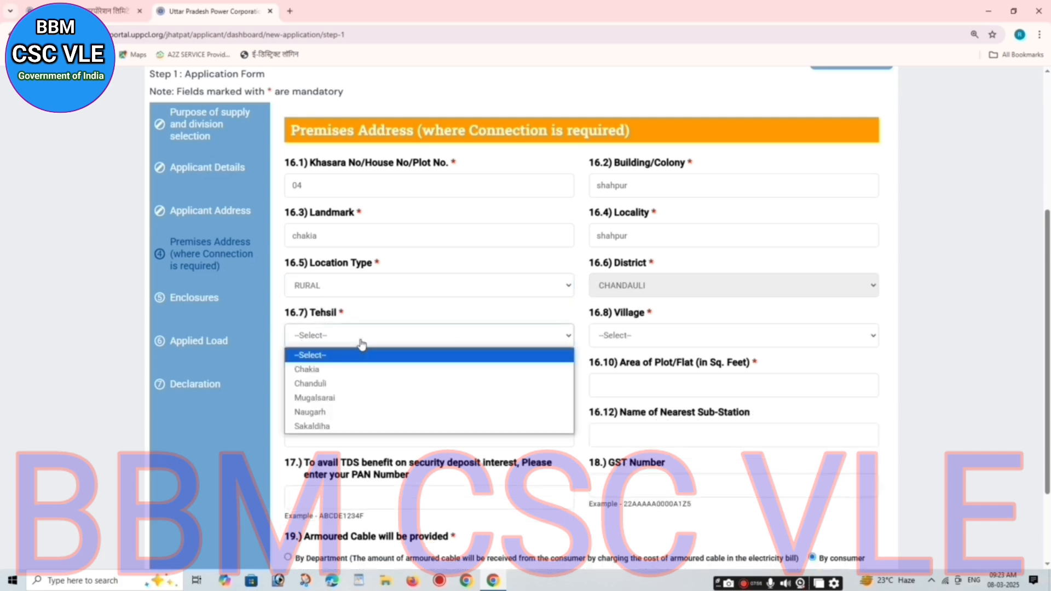
pyautogui.click(311, 371)
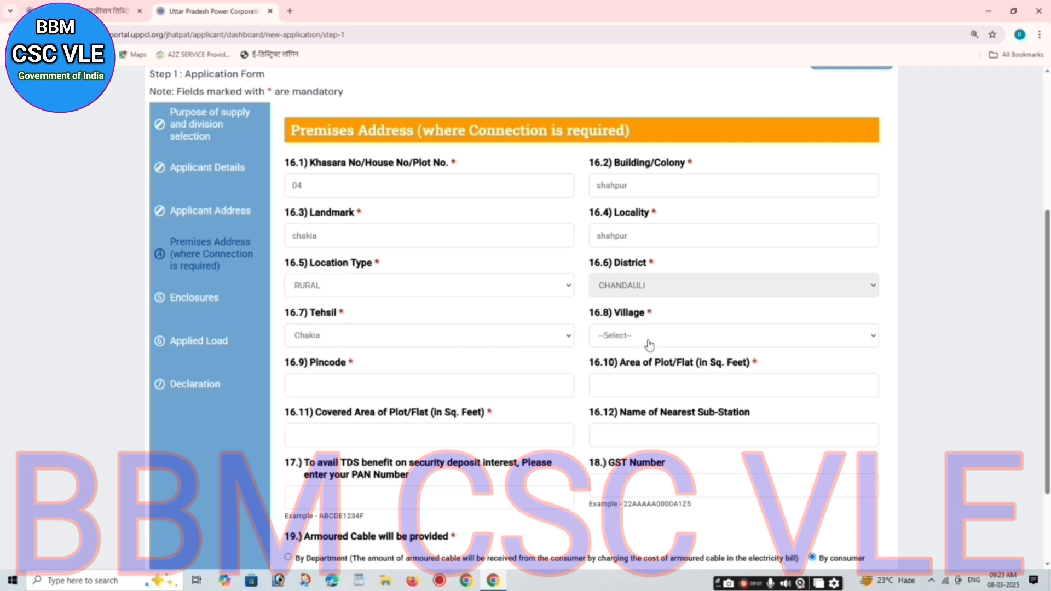
pyautogui.click(612, 345)
pyautogui.scroll(-3, 632, 263)
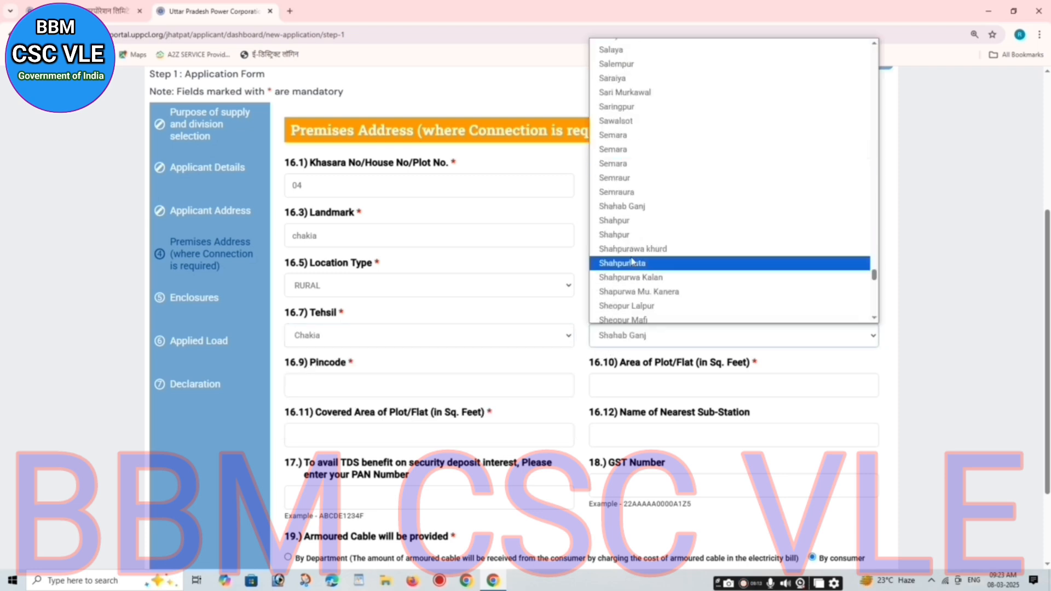
pyautogui.click(622, 227)
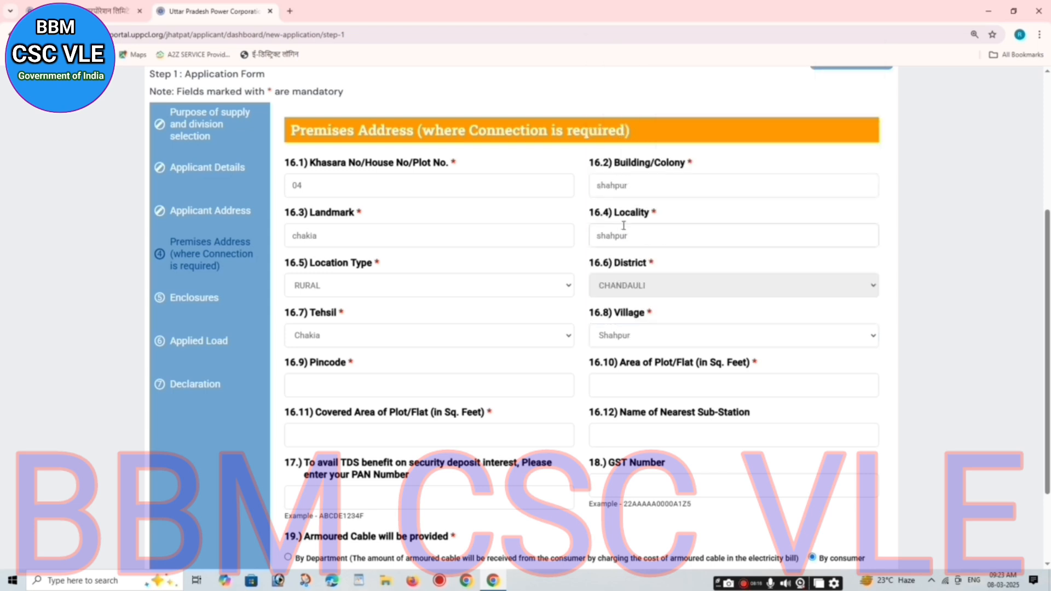
# - Enter pincode 232103 and plot and covered areas of 100, with armoured cable by consumer
pyautogui.click(356, 387)
pyautogui.write('232')
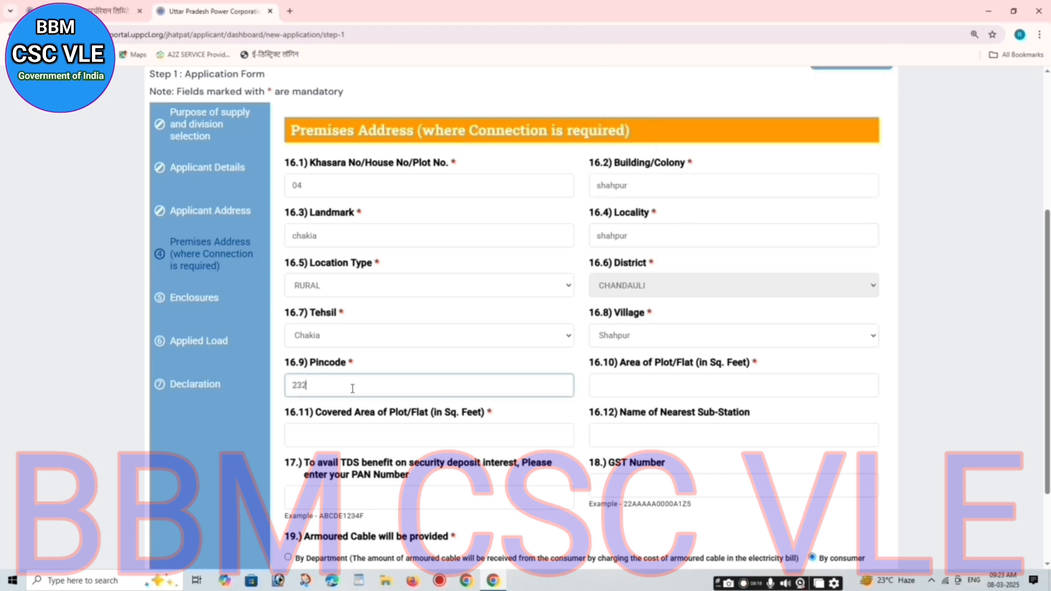
pyautogui.write('103')
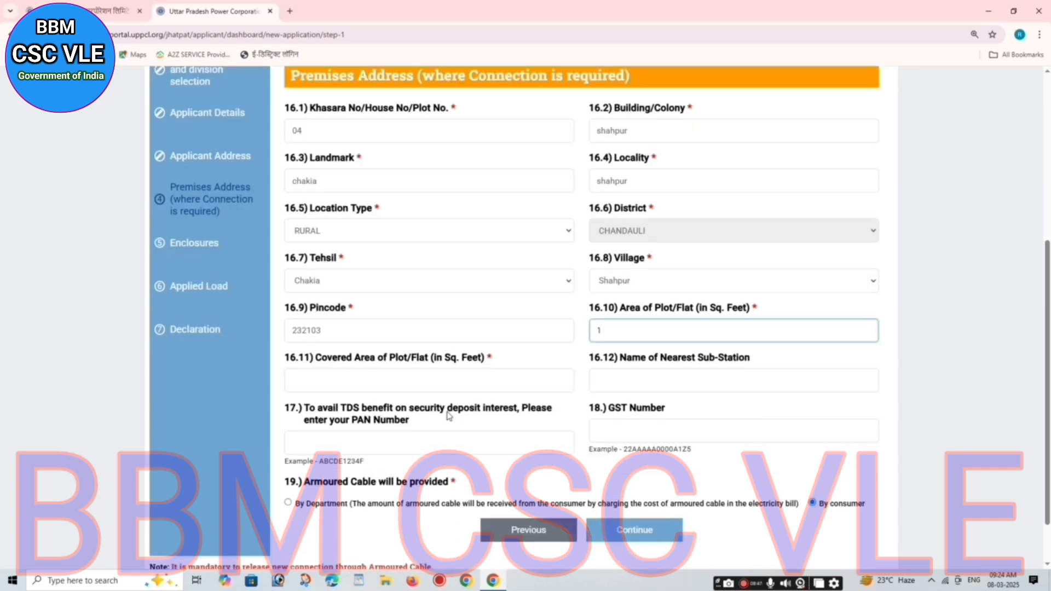
pyautogui.write('00')
pyautogui.click(397, 383)
pyautogui.write('100')
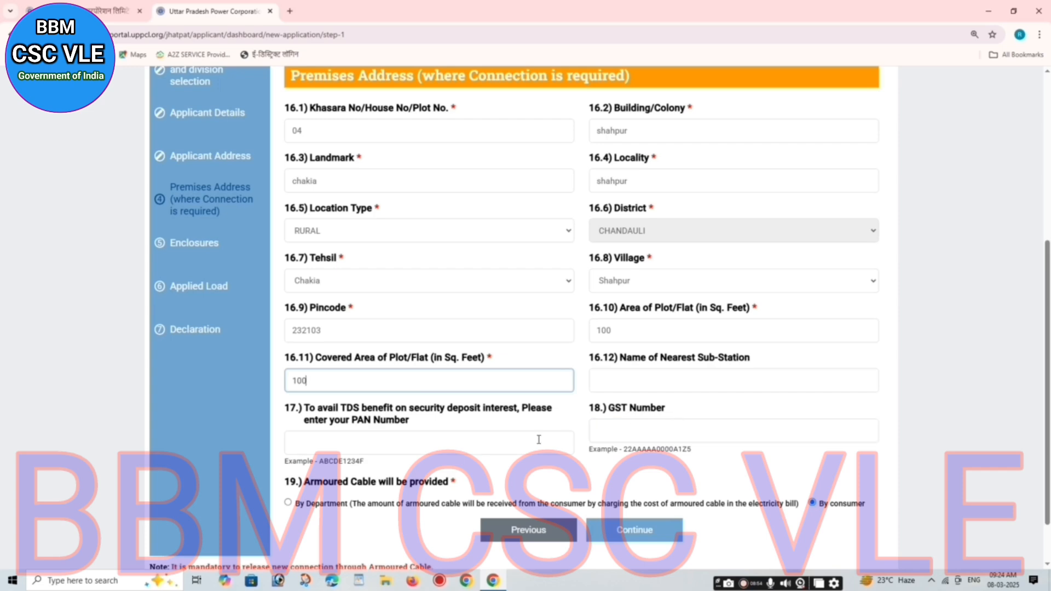
pyautogui.click(287, 504)
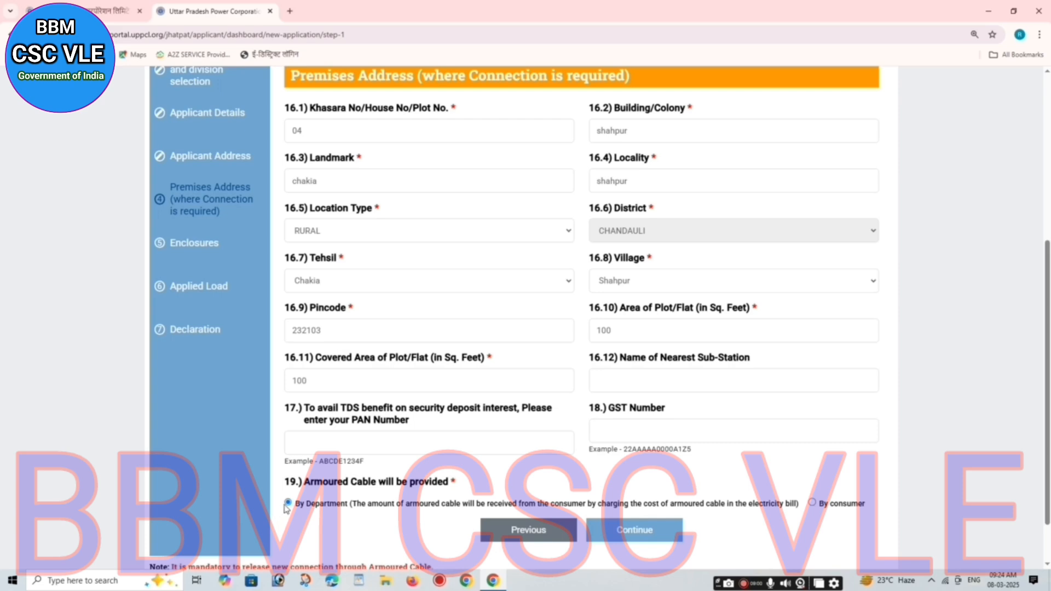
pyautogui.click(813, 502)
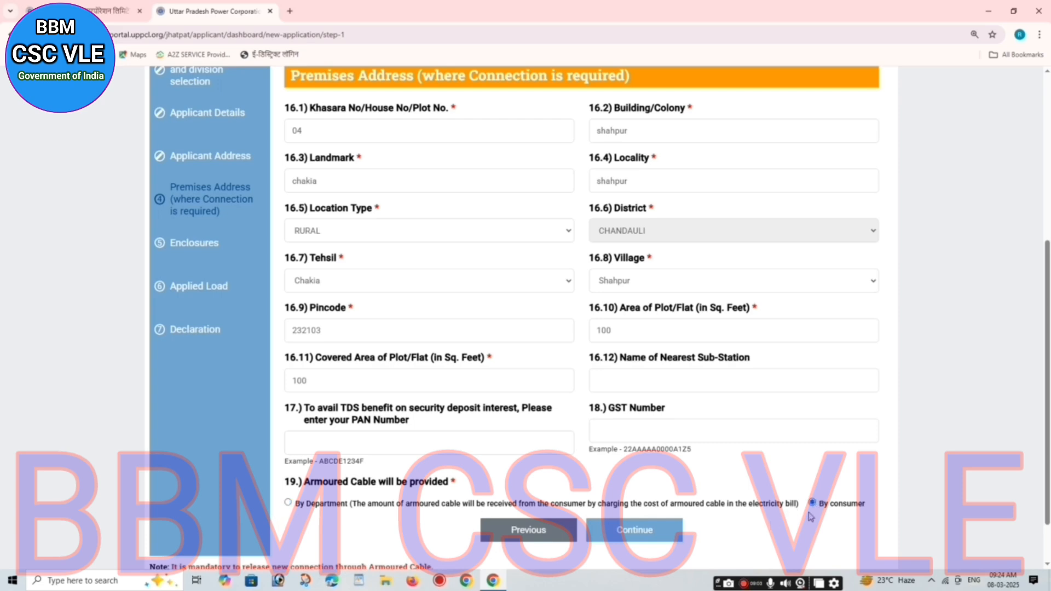
# - Continue to Enclosures and upload file 2 as the House Allotment Letter site proof
pyautogui.click(643, 539)
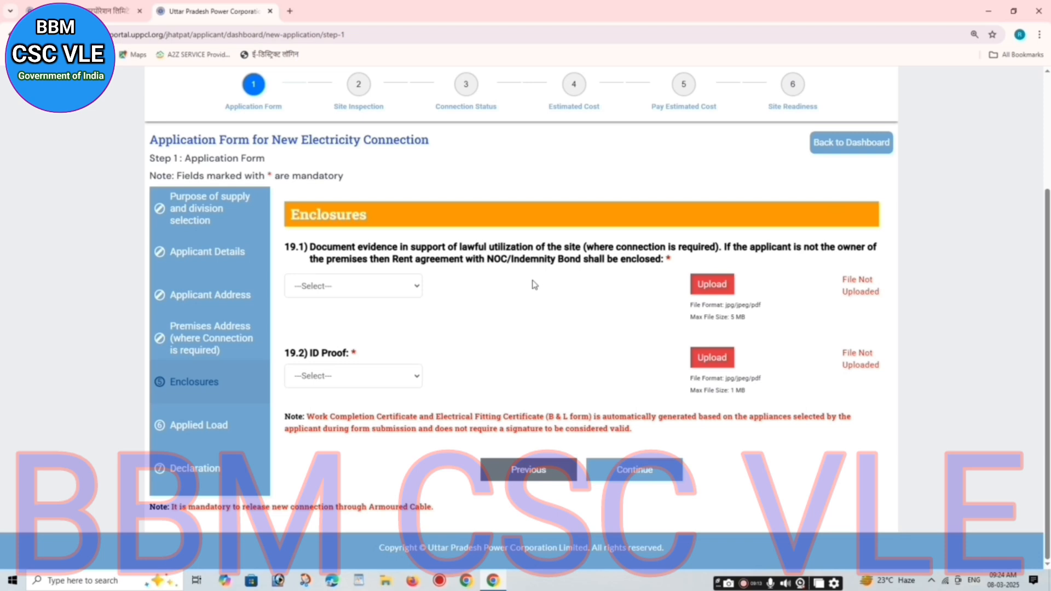
pyautogui.click(353, 287)
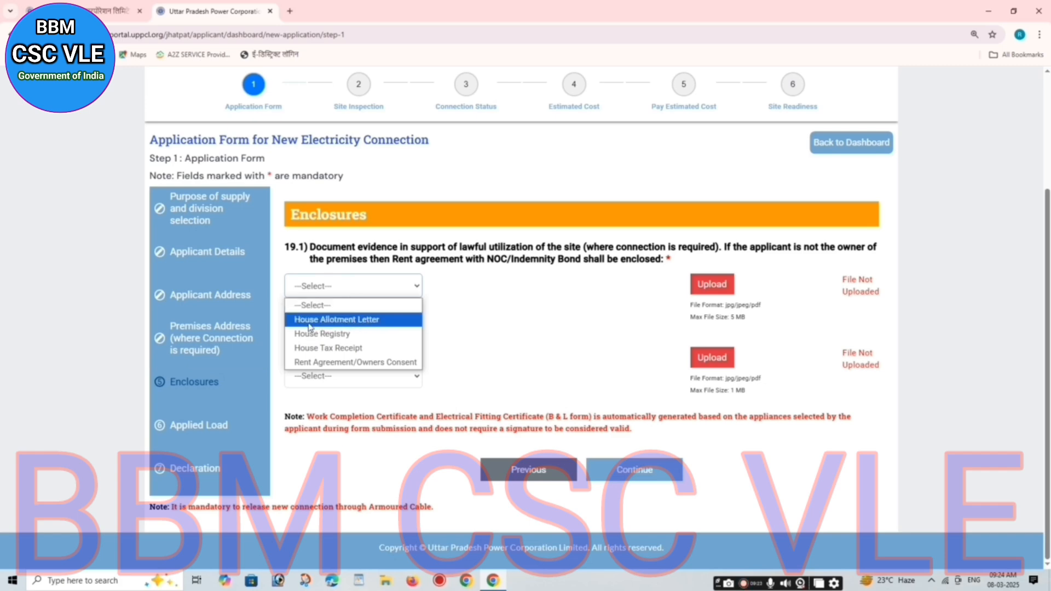
pyautogui.click(352, 323)
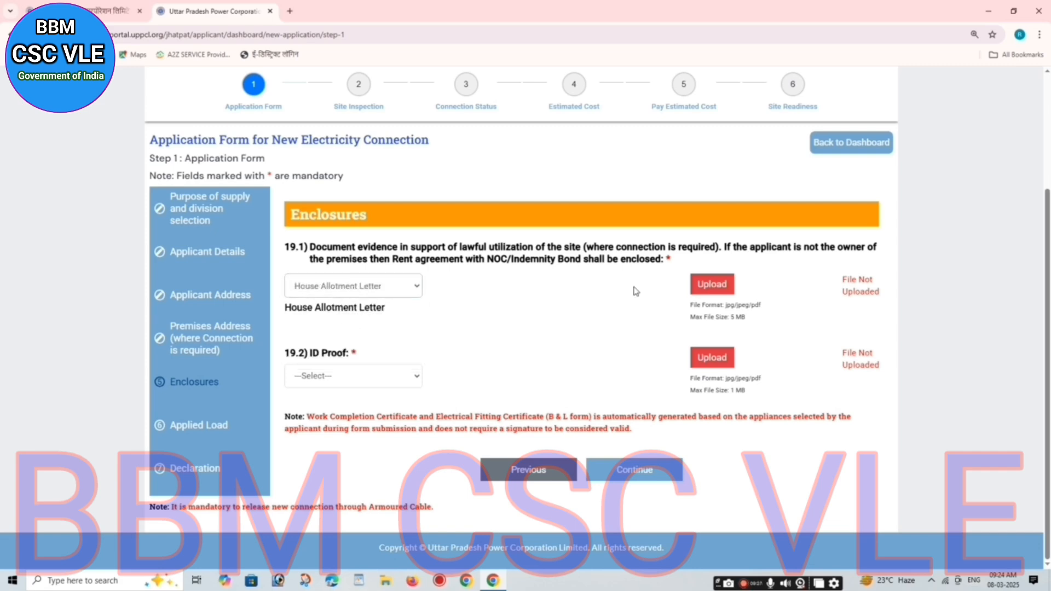
pyautogui.click(711, 284)
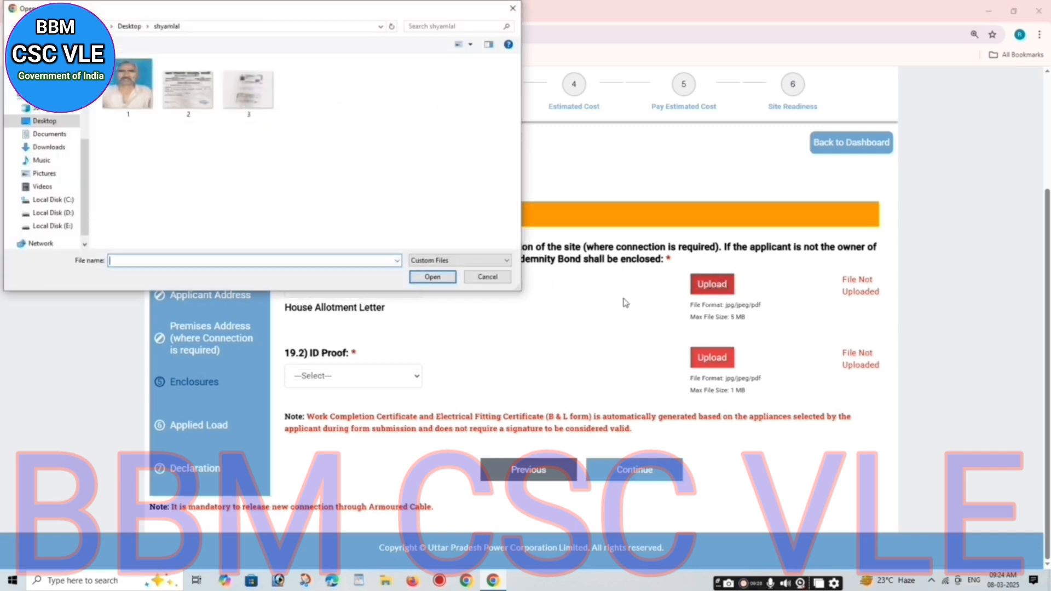
pyautogui.click(182, 80)
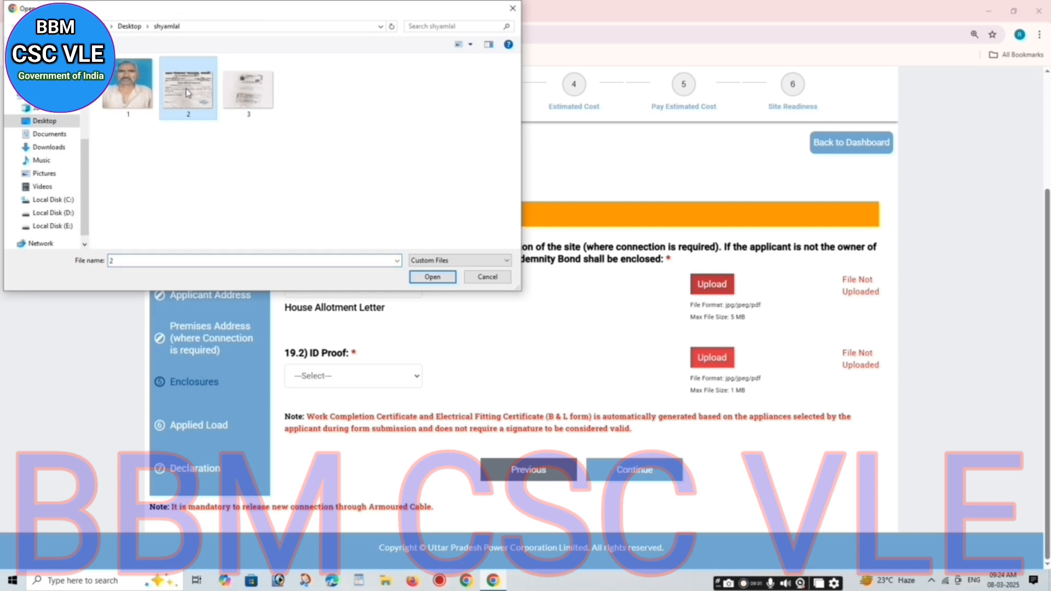
pyautogui.click(429, 277)
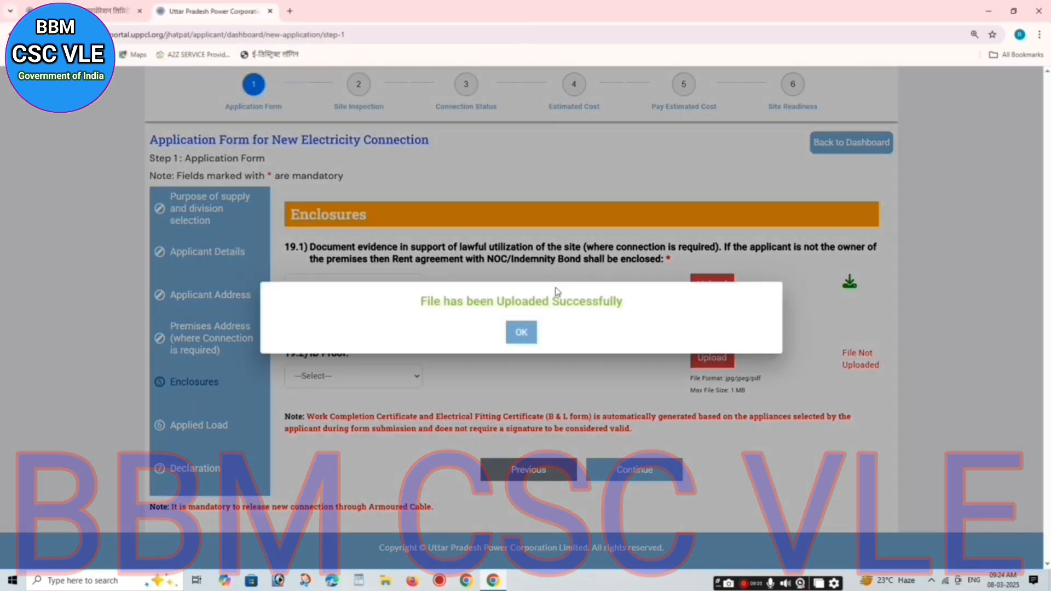
pyautogui.click(521, 333)
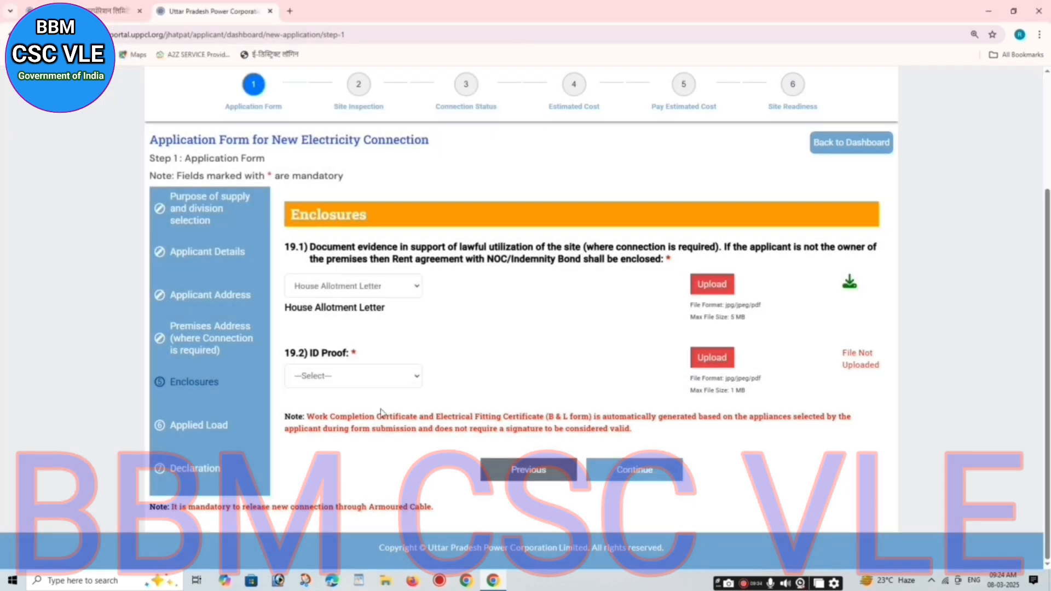
# - Upload file 3 as the Aadhar Card ID proof and continue to Applied Load
pyautogui.click(349, 383)
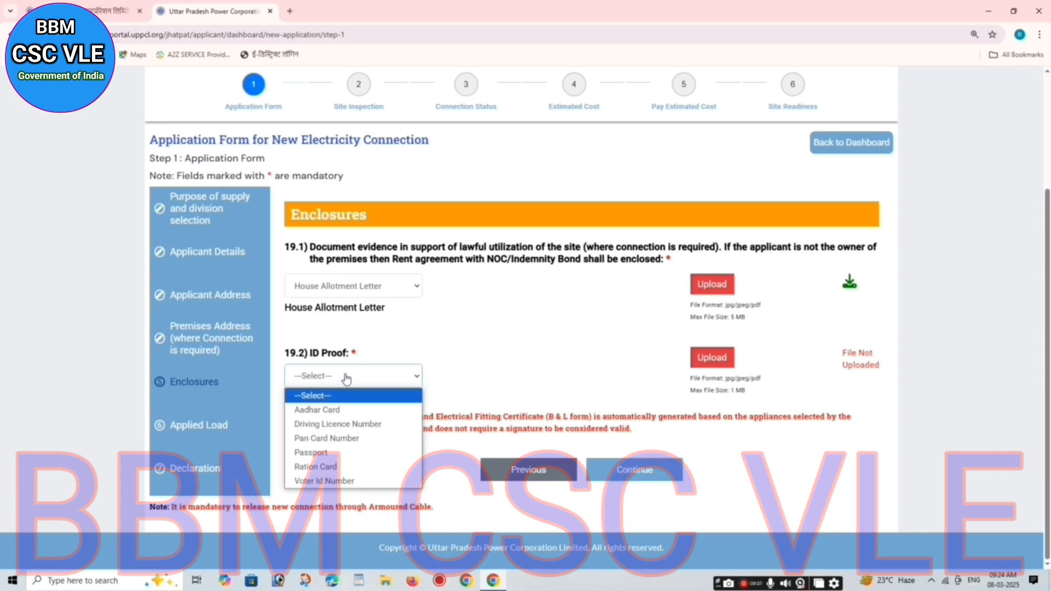
pyautogui.click(326, 409)
pyautogui.click(651, 377)
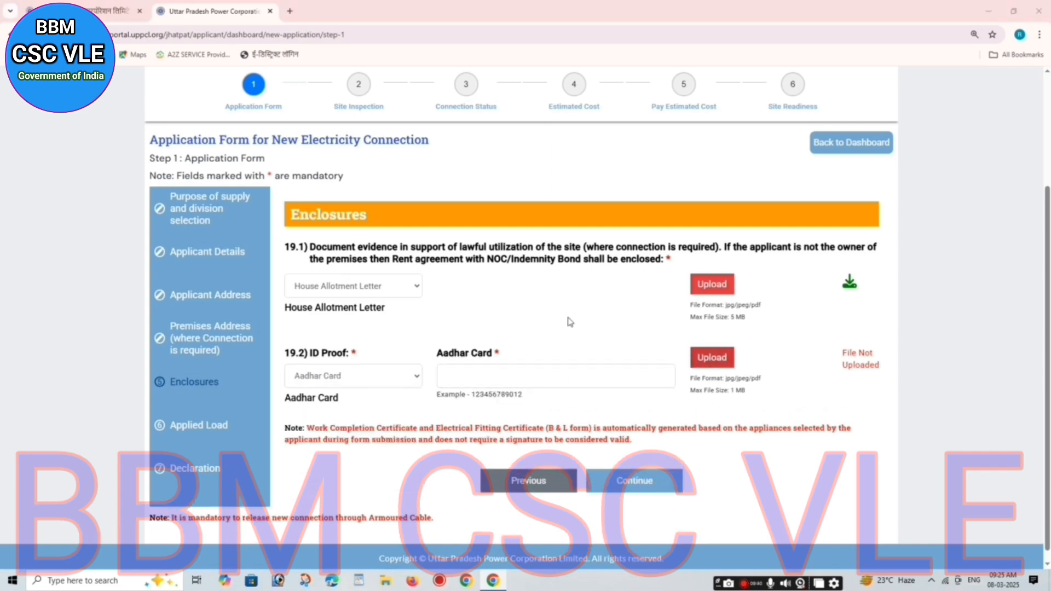
pyautogui.click(248, 87)
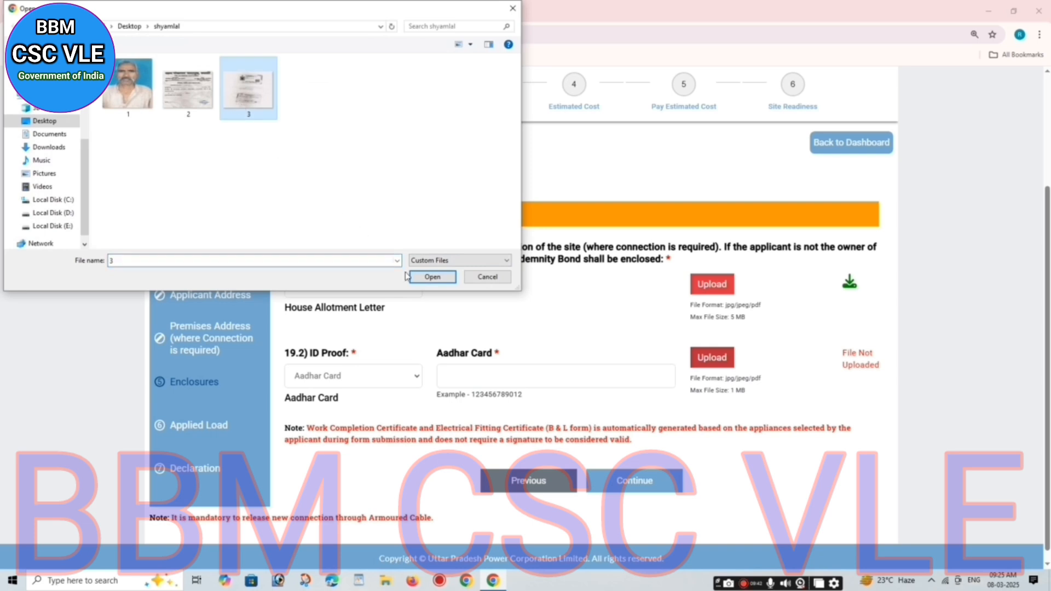
pyautogui.click(432, 276)
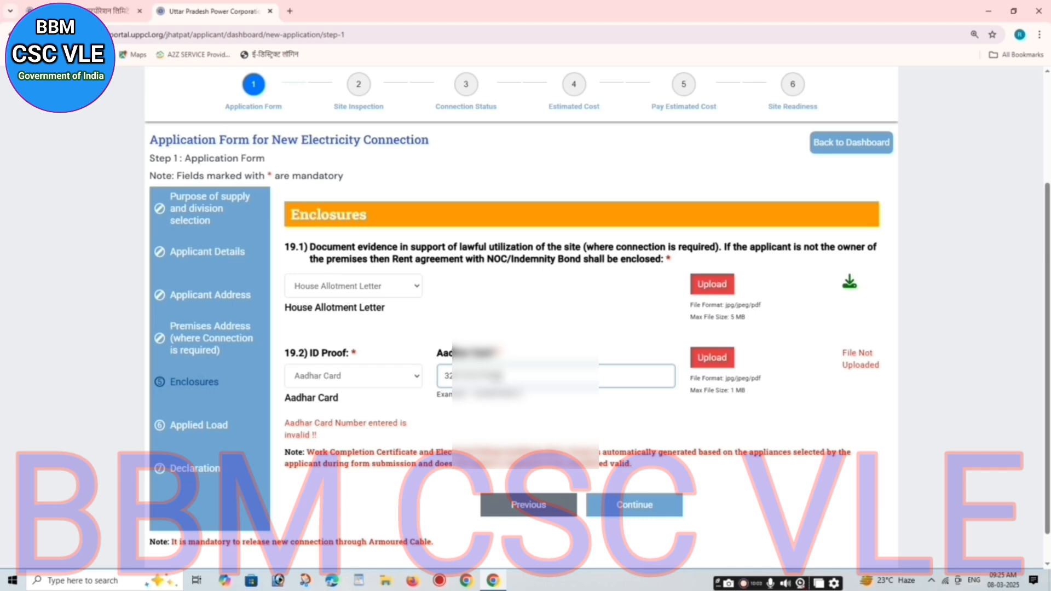
pyautogui.click(712, 359)
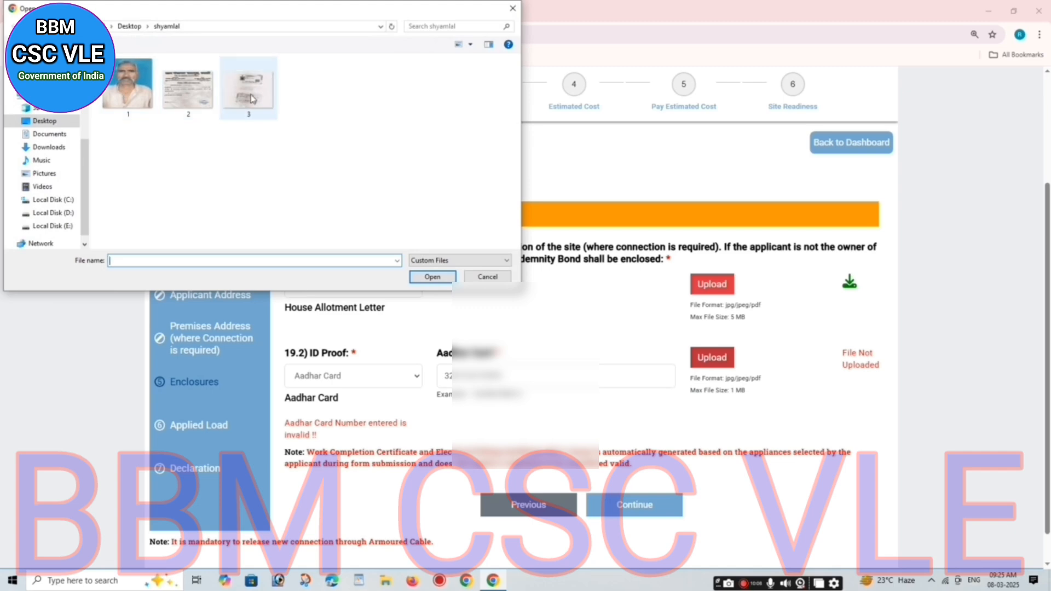
pyautogui.click(249, 86)
pyautogui.click(433, 276)
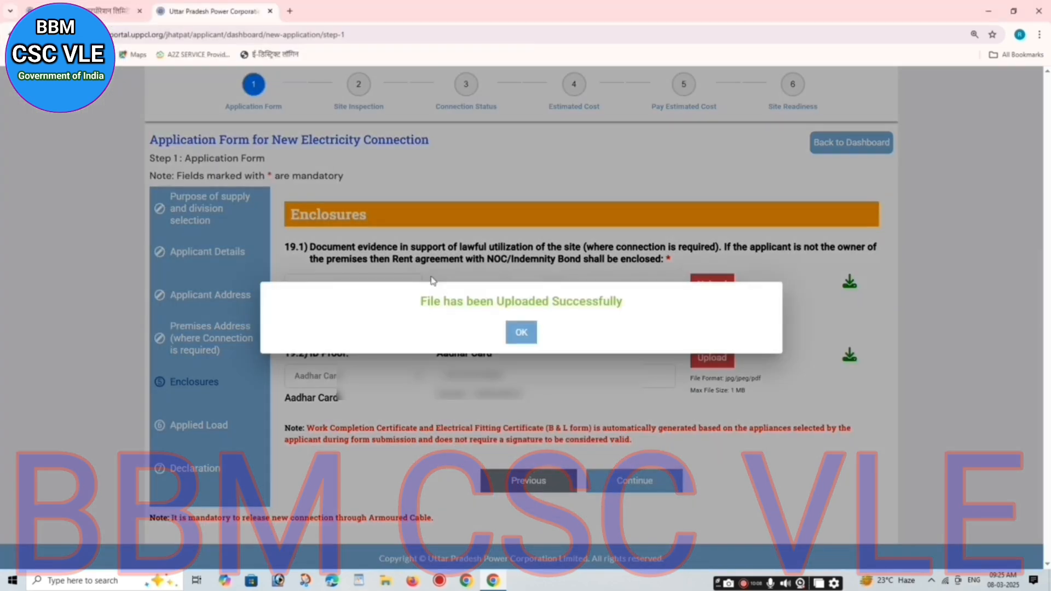
pyautogui.click(522, 341)
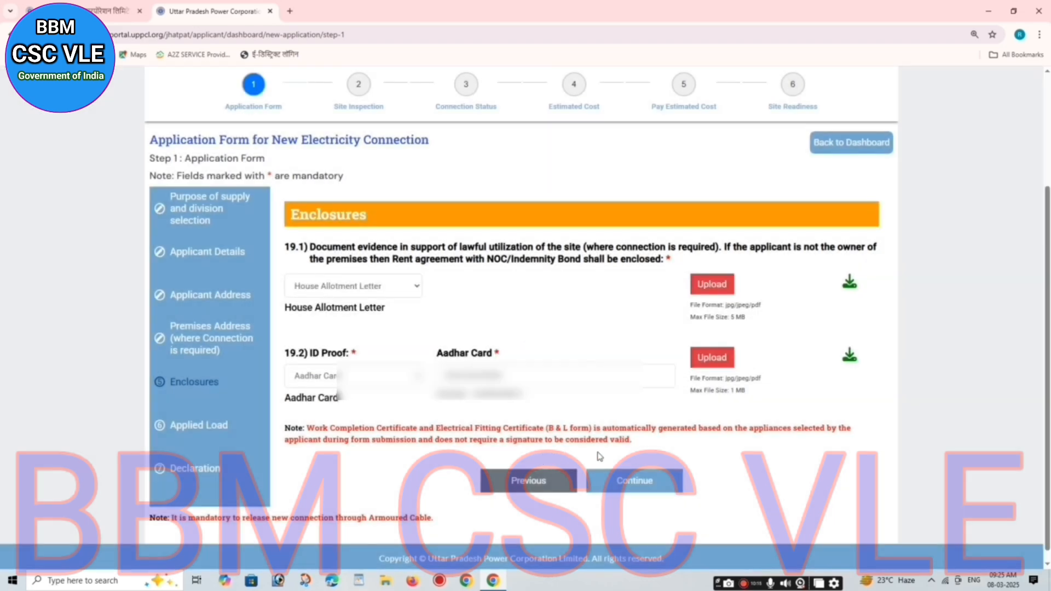
pyautogui.click(633, 482)
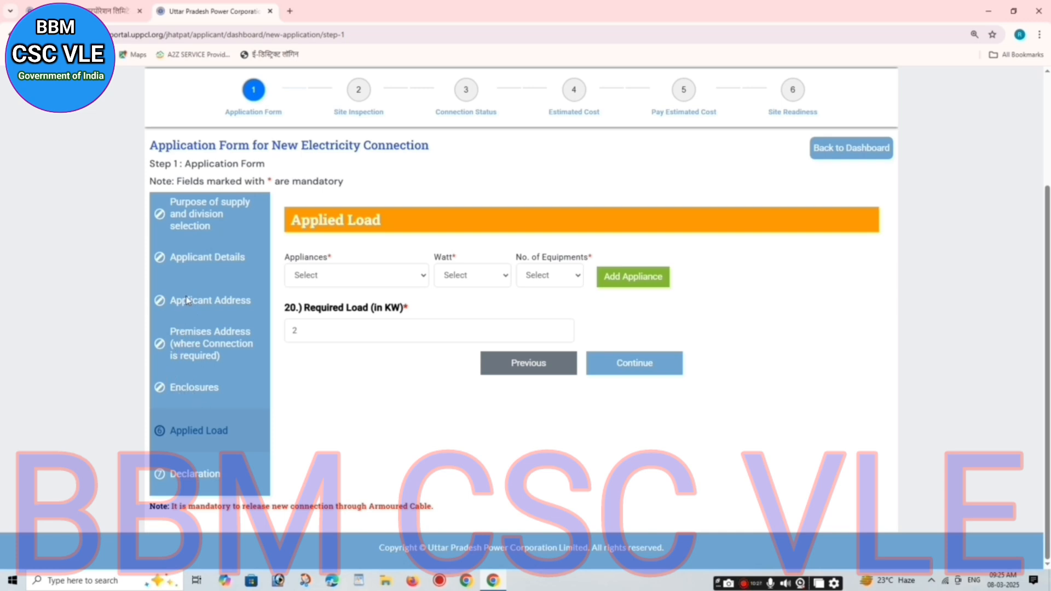
# - Add a Fan entry at 60 W with 2 units to the load list
pyautogui.click(327, 282)
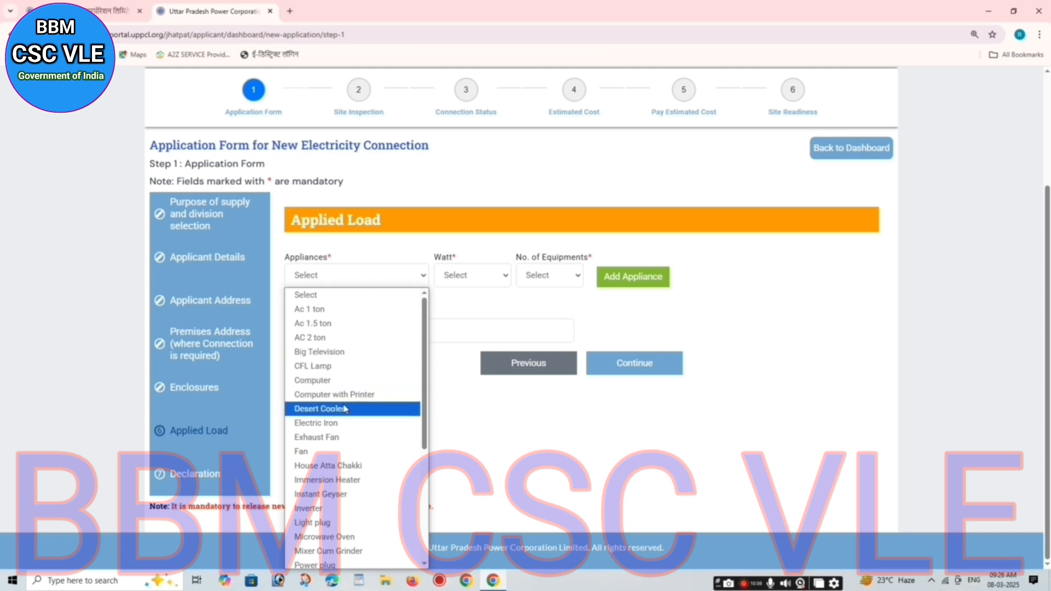
pyautogui.scroll(-3, 345, 408)
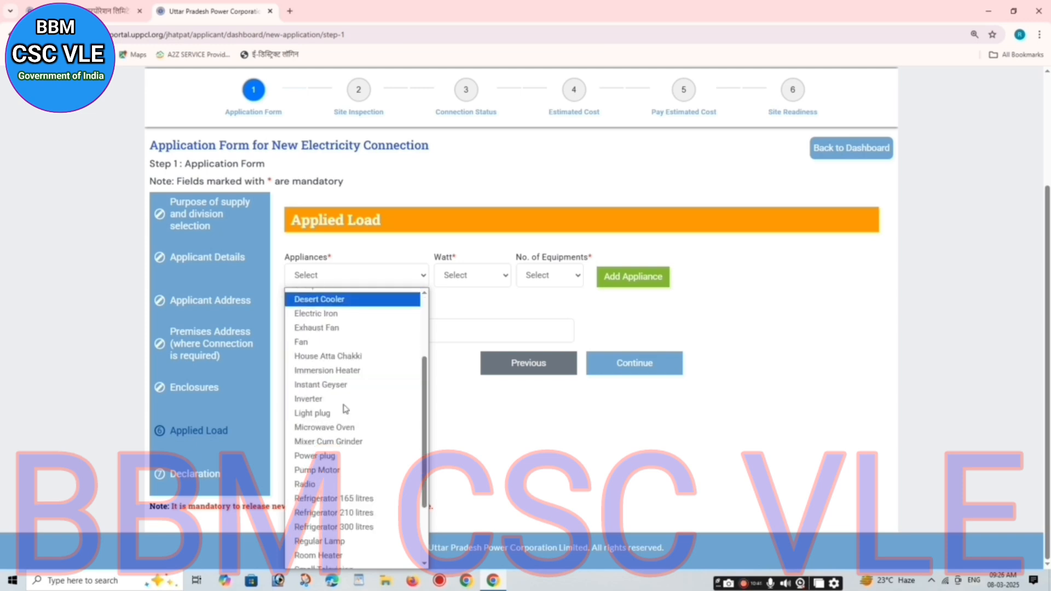
pyautogui.click(302, 345)
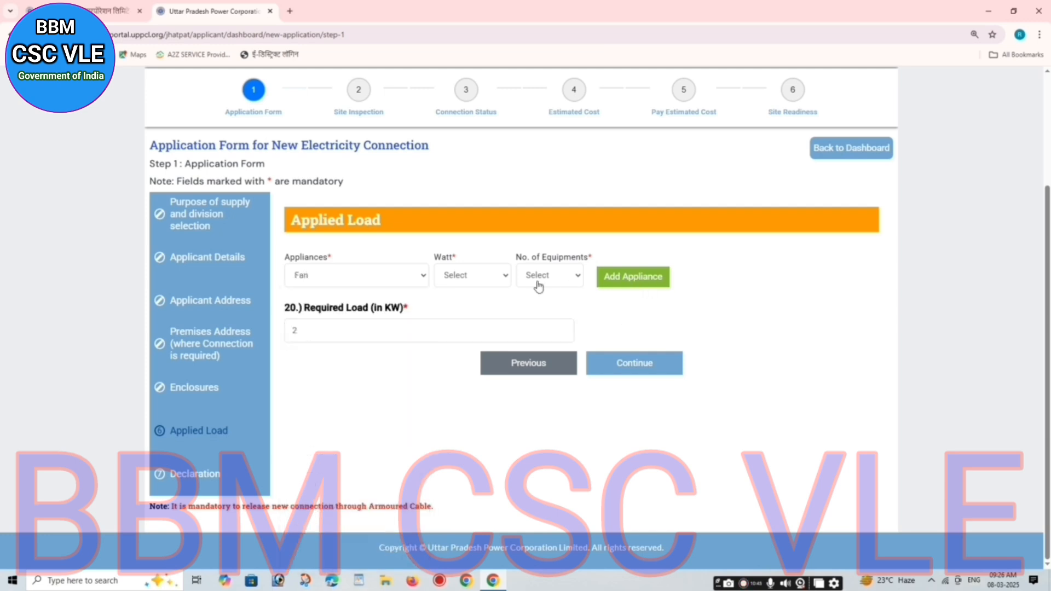
pyautogui.click(474, 278)
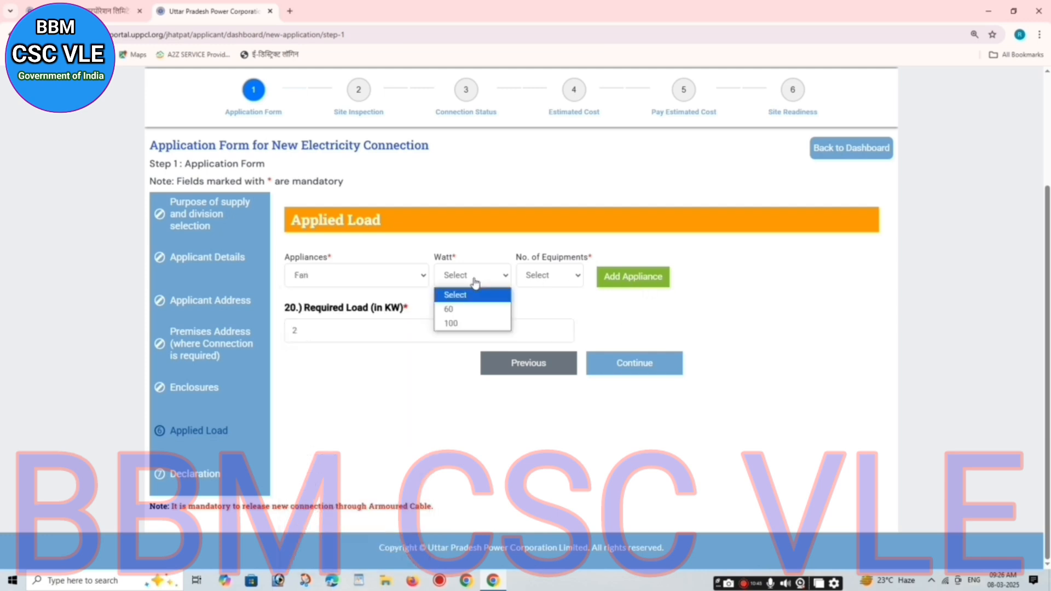
pyautogui.click(454, 311)
pyautogui.click(546, 276)
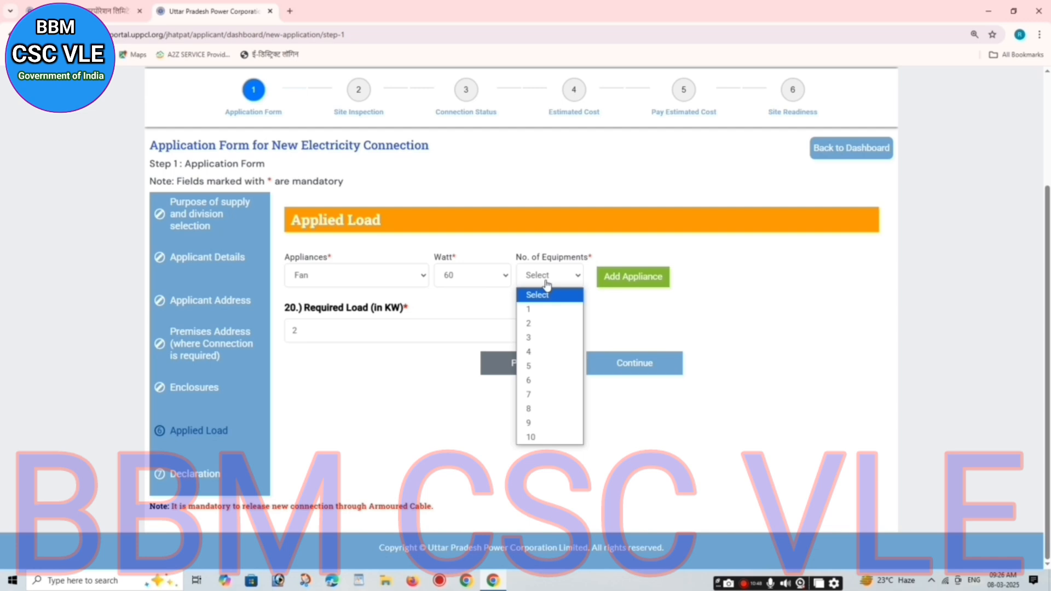
pyautogui.click(533, 325)
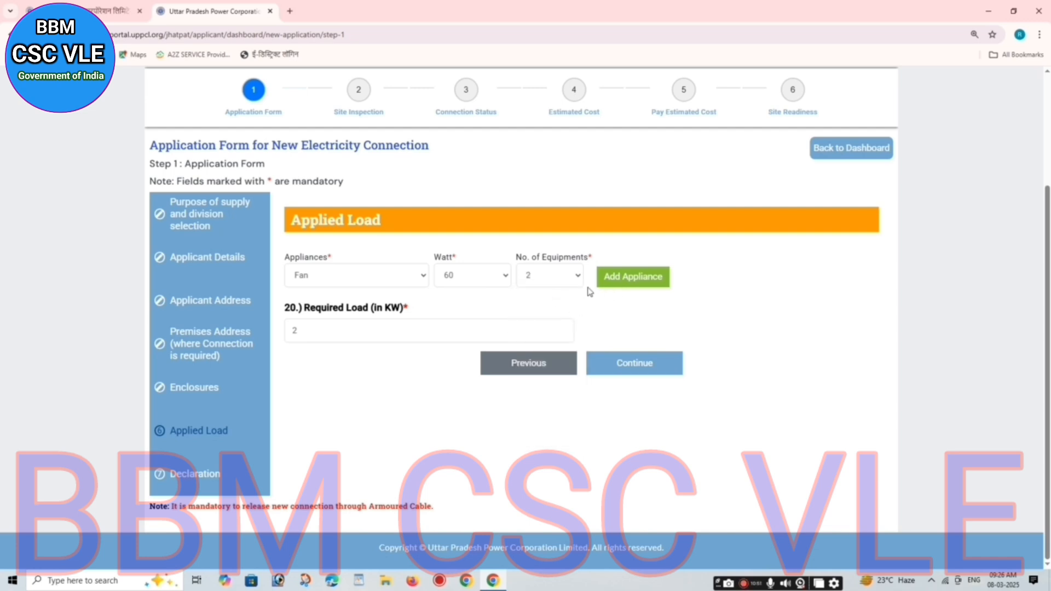
pyautogui.click(638, 278)
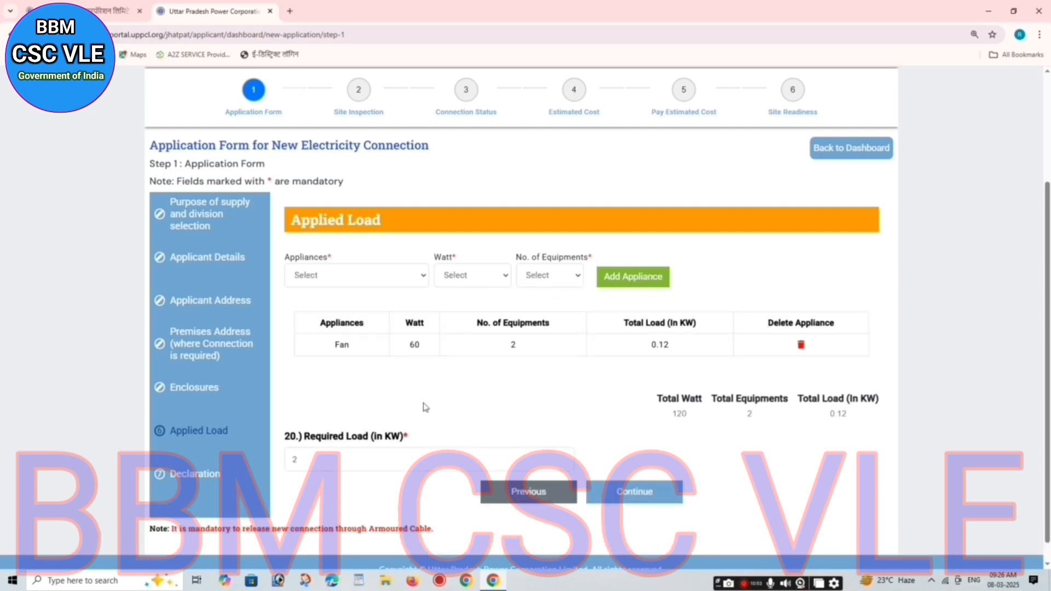
# - Add 3 CFL Lamps at 8 W and set Required Load to 1 kW
pyautogui.click(351, 282)
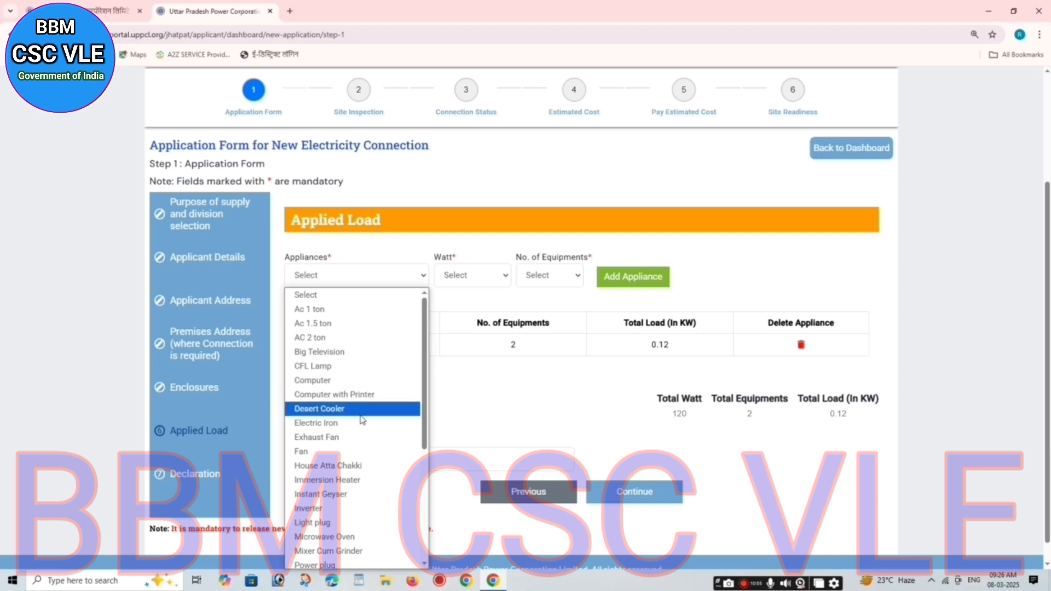
pyautogui.scroll(-3, 361, 421)
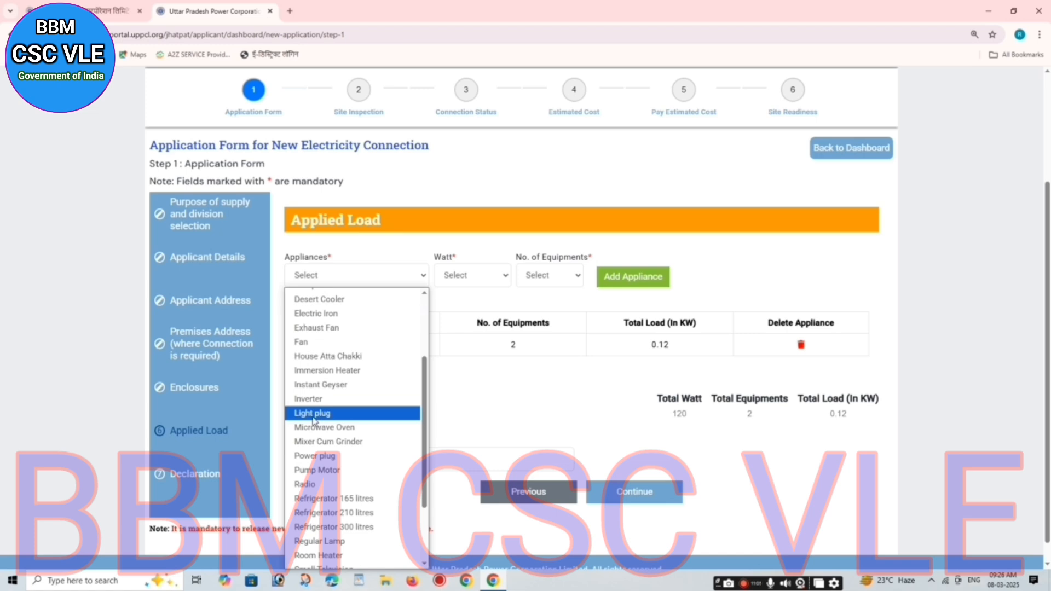
pyautogui.scroll(3, 347, 399)
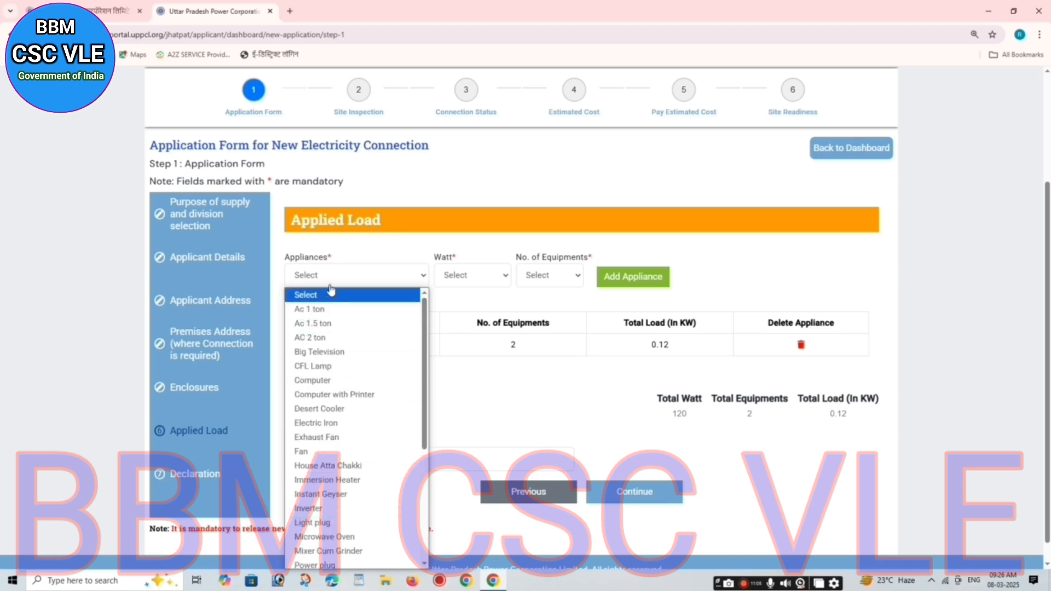
pyautogui.click(316, 367)
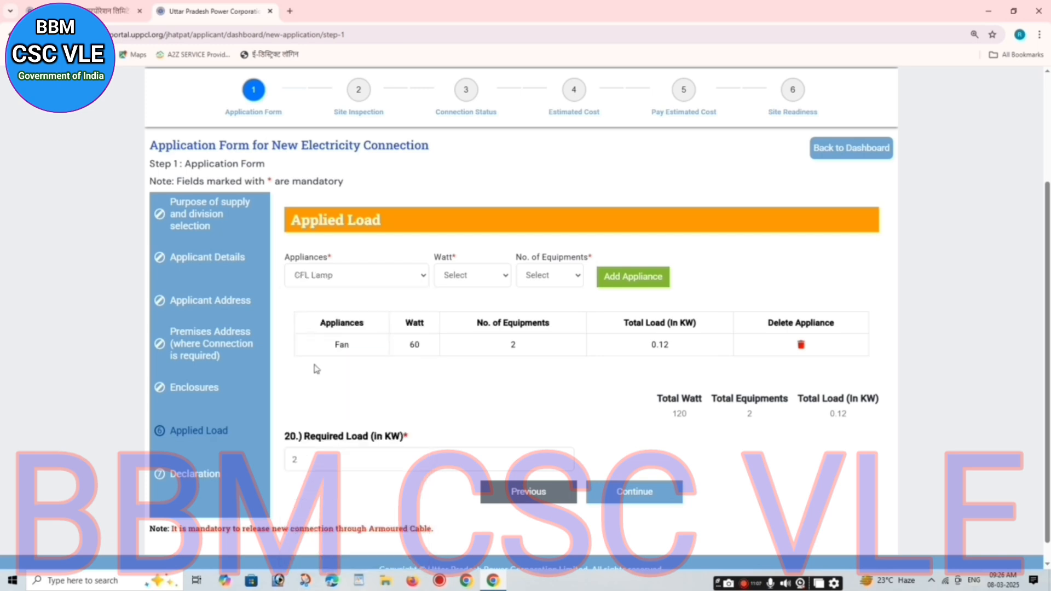
pyautogui.click(472, 278)
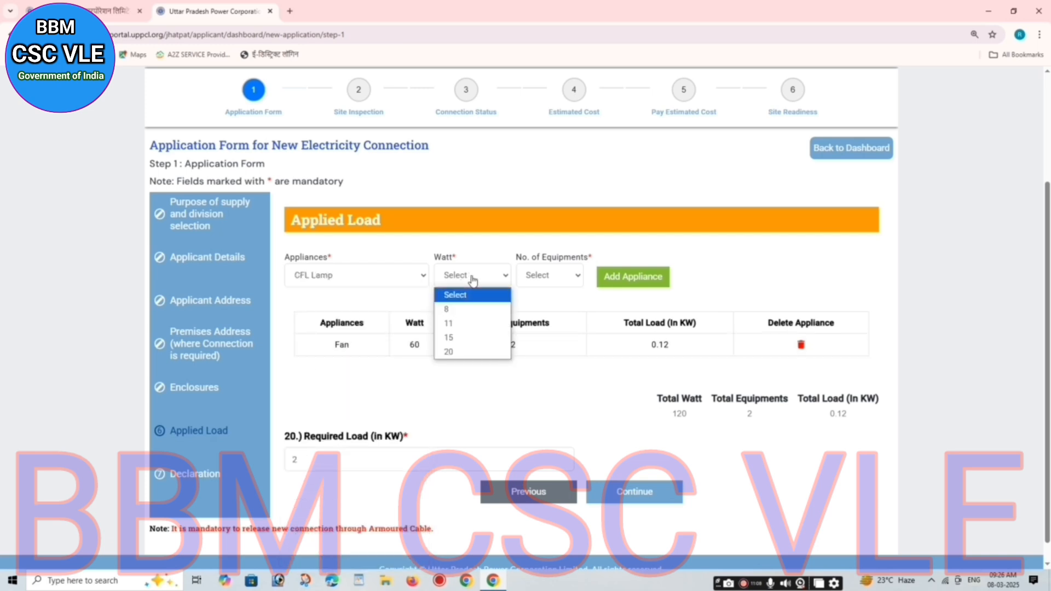
pyautogui.click(448, 311)
pyautogui.click(545, 278)
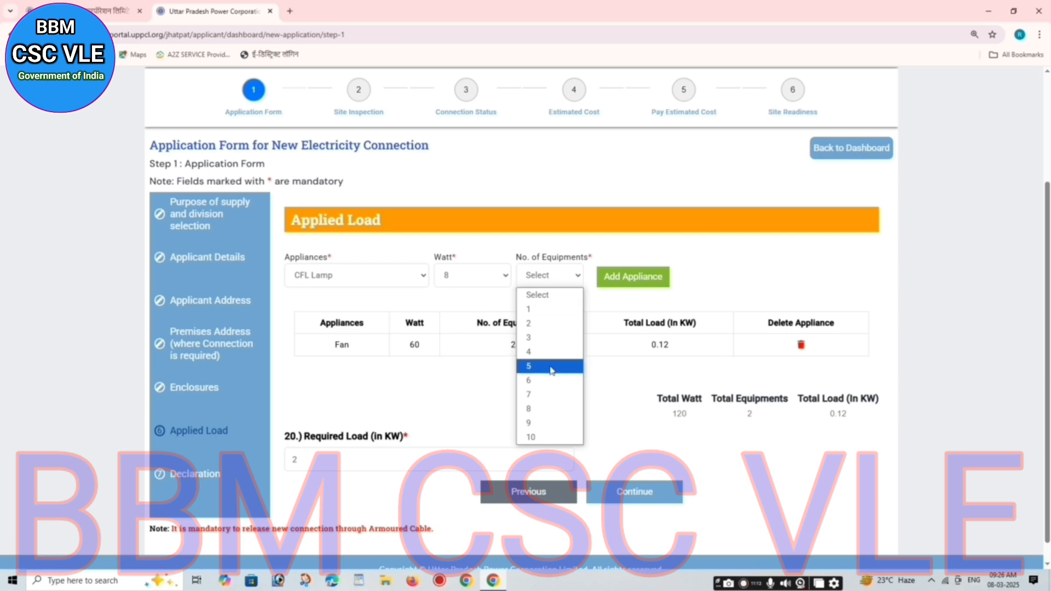
pyautogui.click(529, 338)
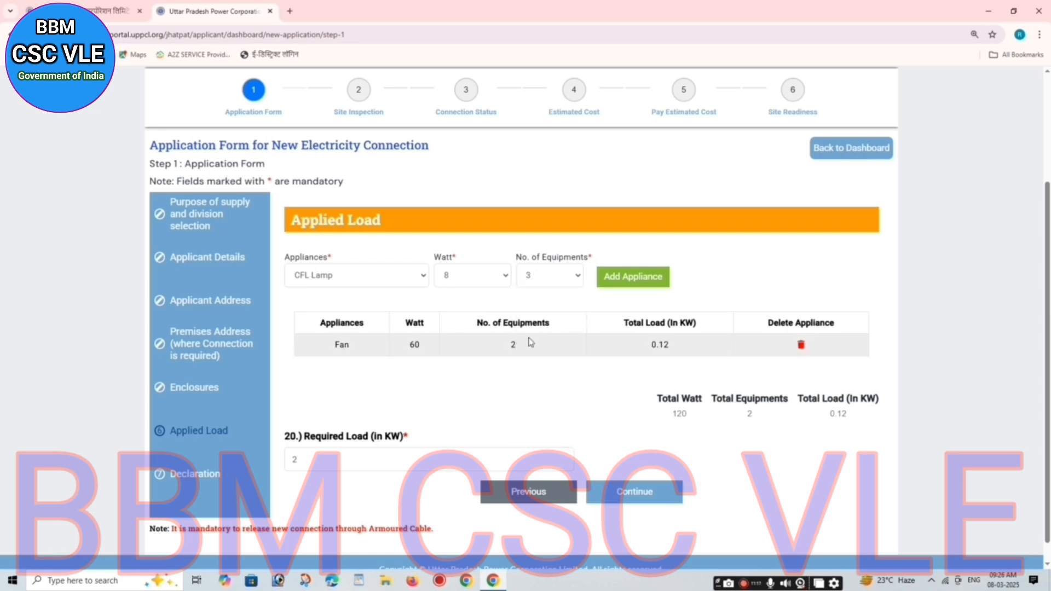
pyautogui.click(630, 279)
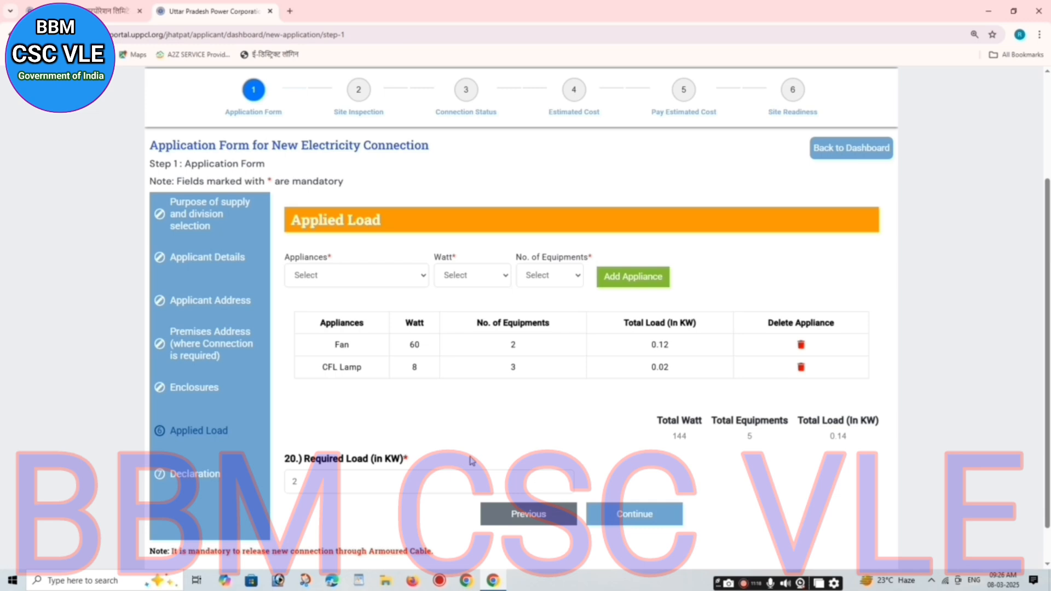
pyautogui.click(412, 484)
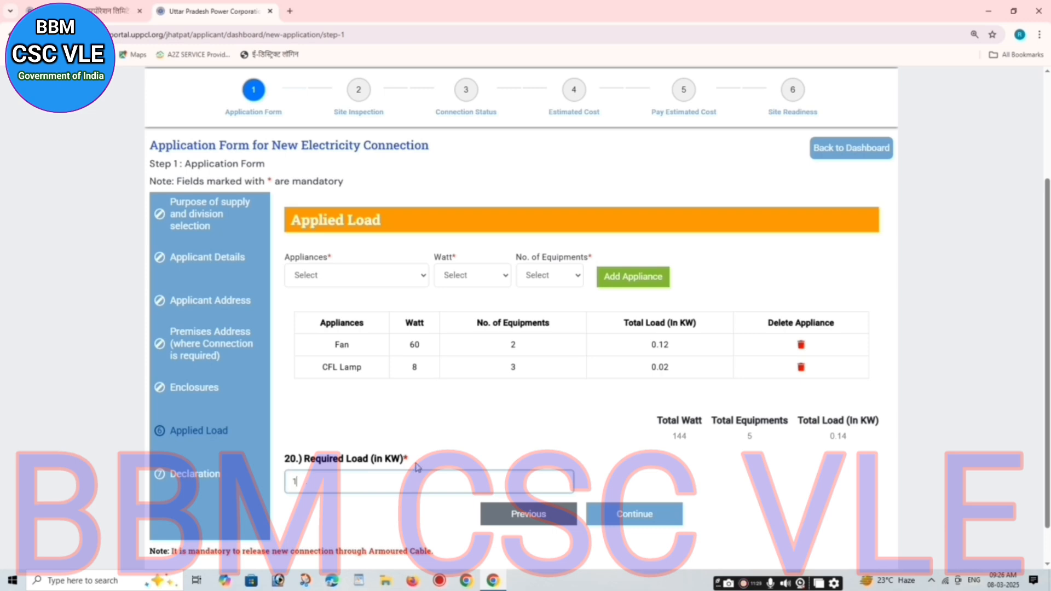
# - Continue to the declaration, tick I Agree, and open the application preview
pyautogui.click(640, 522)
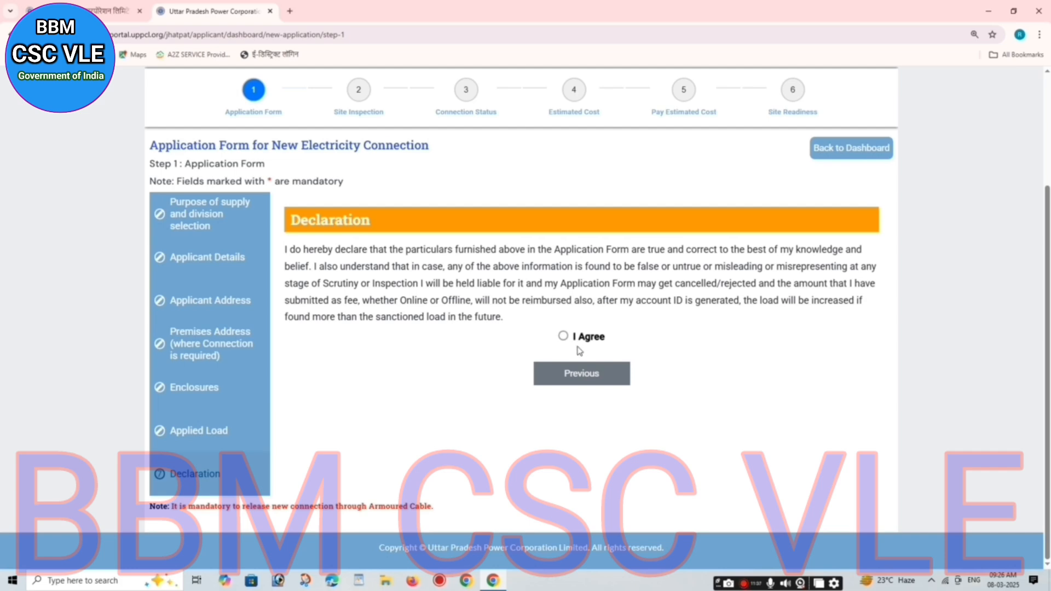
pyautogui.click(564, 336)
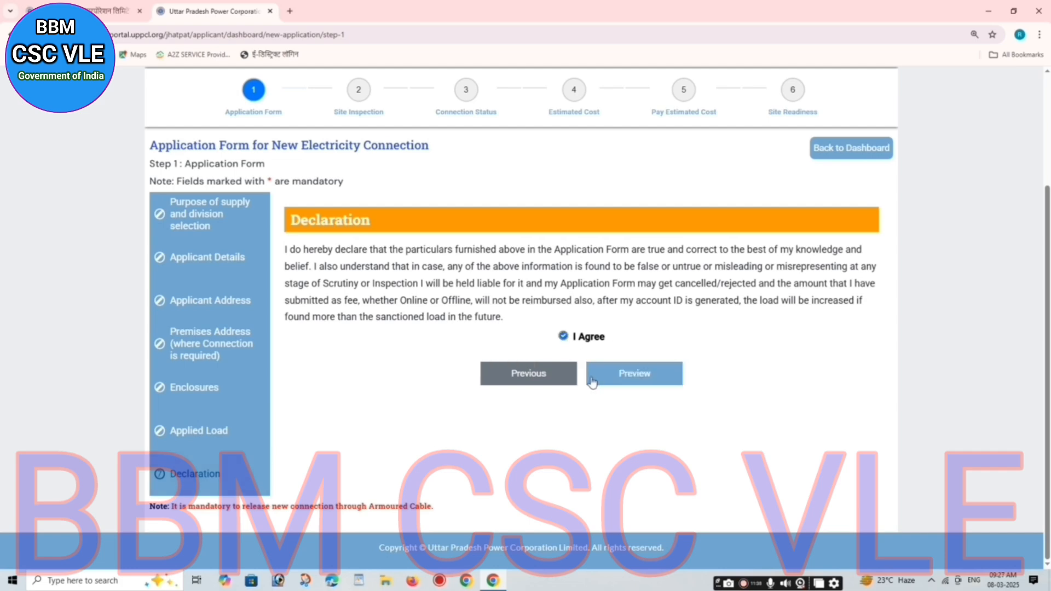
pyautogui.click(632, 378)
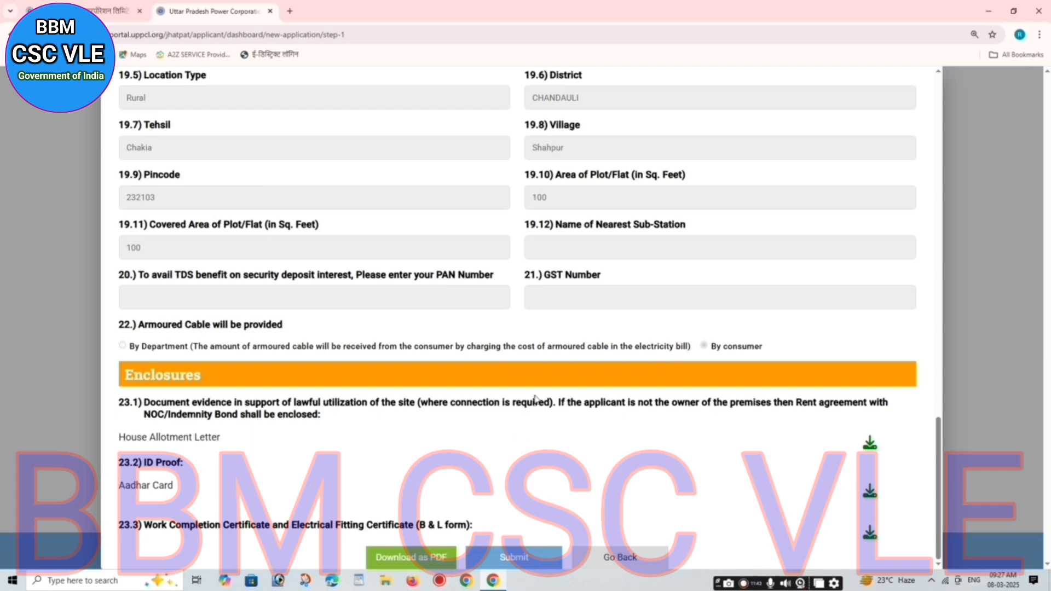
# - Review the whole application preview and submit the form
pyautogui.scroll(10, 536, 390)
pyautogui.scroll(8, 536, 390)
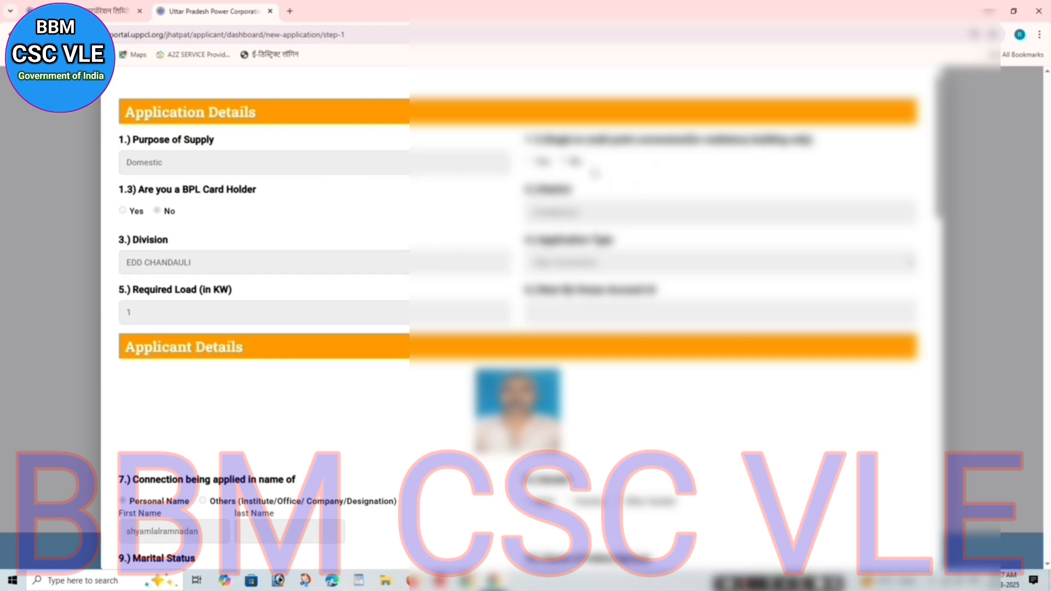
pyautogui.scroll(-2, 431, 376)
pyautogui.scroll(-3, 431, 376)
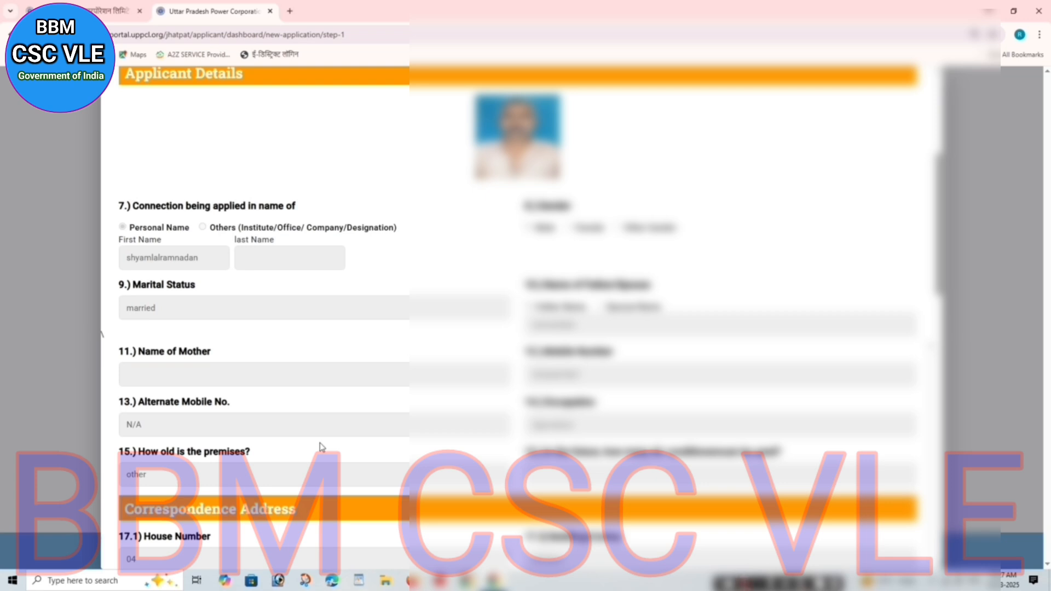
pyautogui.scroll(-10, 321, 447)
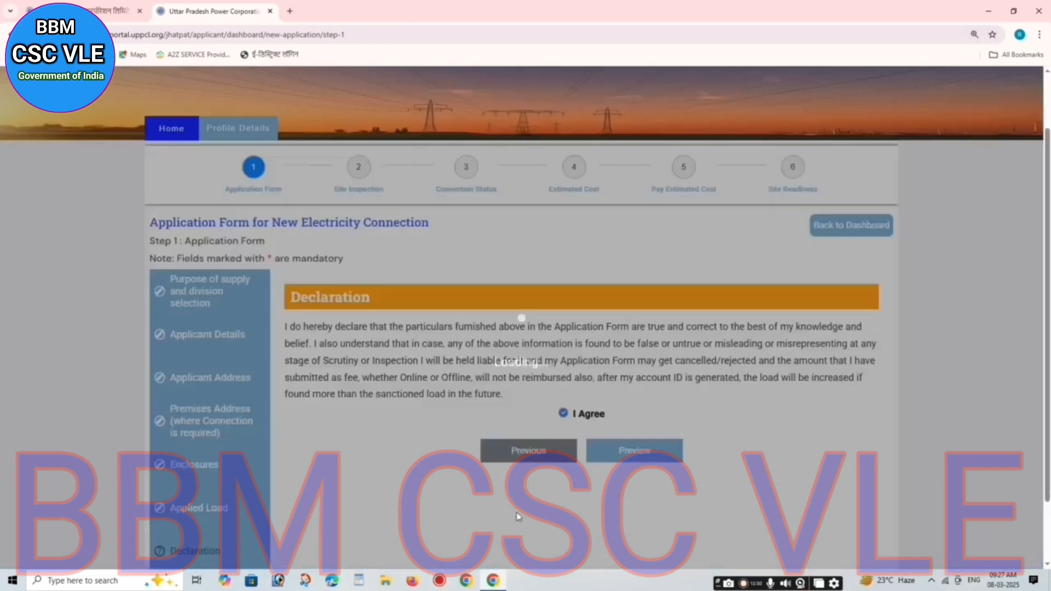
pyautogui.click(528, 447)
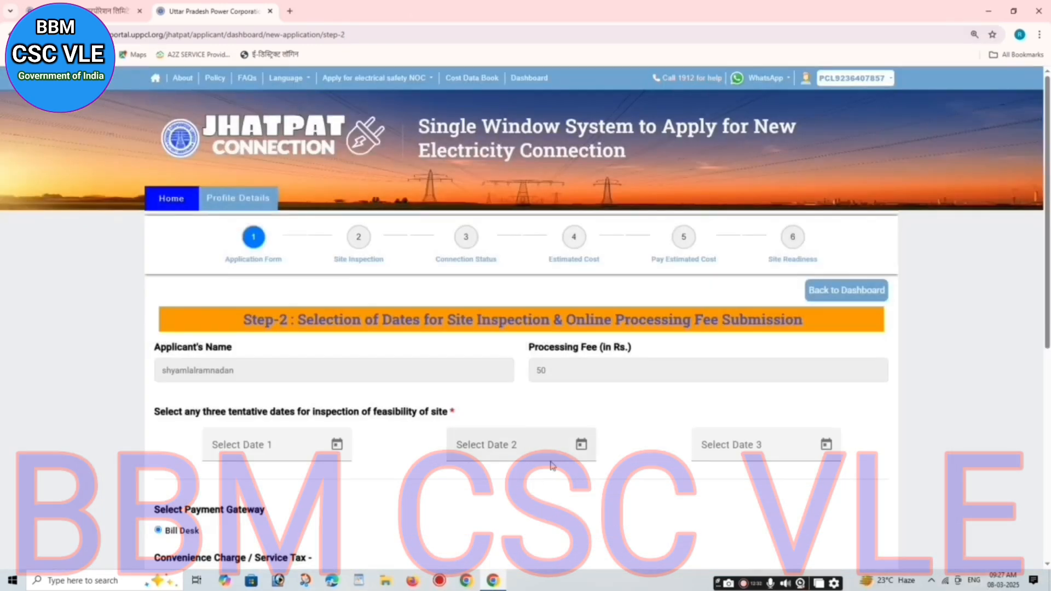
# - Set inspection dates 1–3 to 10, 11 and 12 March 2025
pyautogui.scroll(-5, 530, 455)
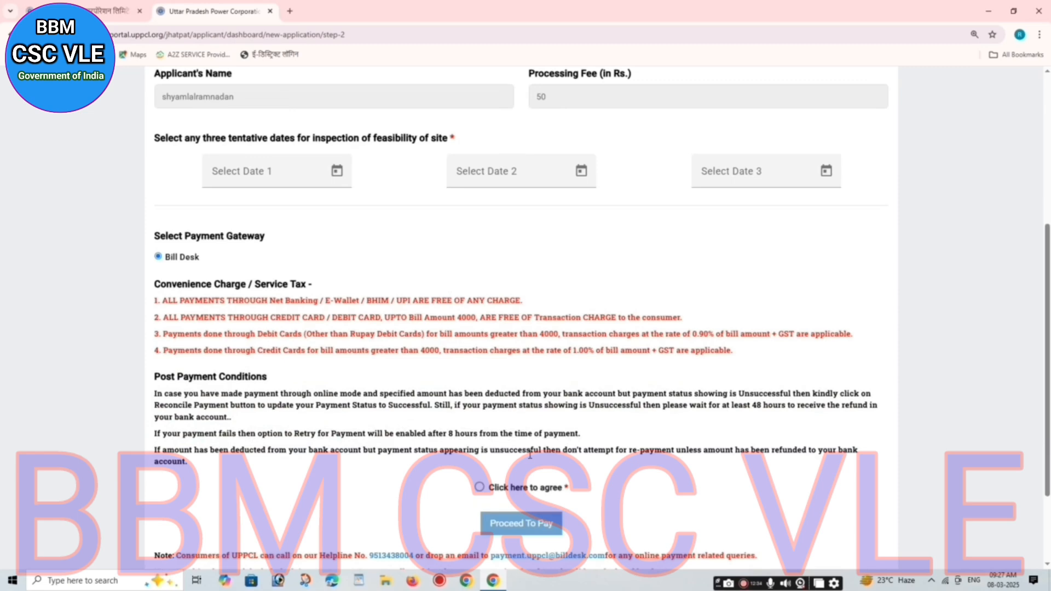
pyautogui.scroll(2, 530, 455)
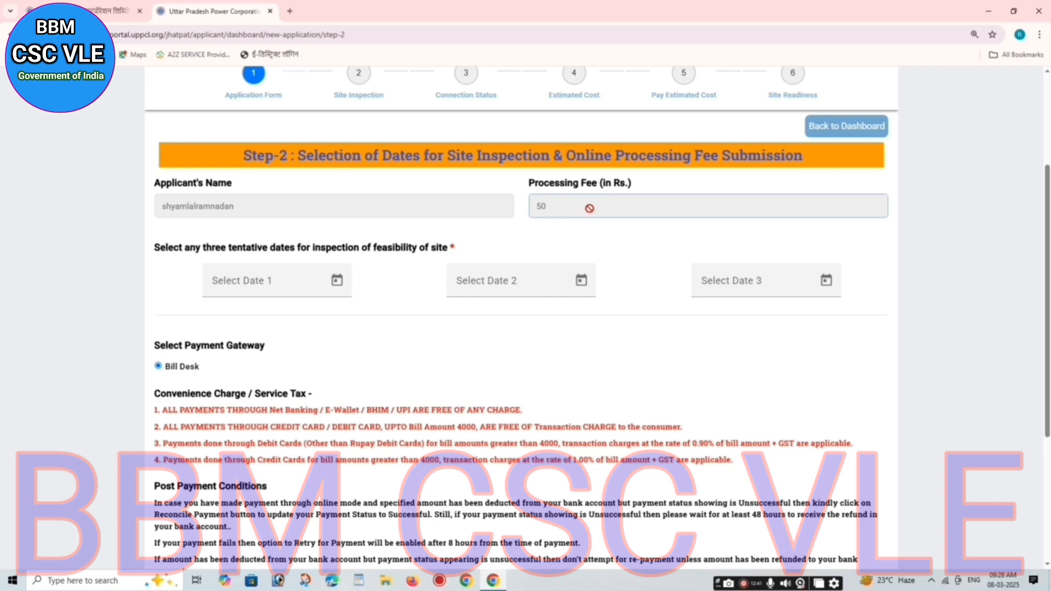
pyautogui.click(337, 281)
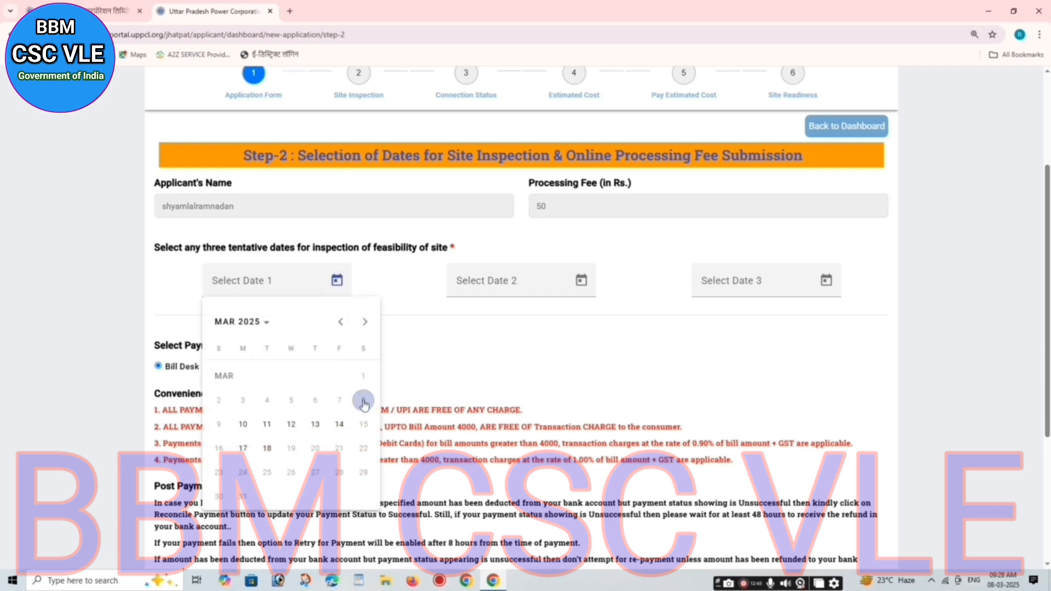
pyautogui.click(243, 425)
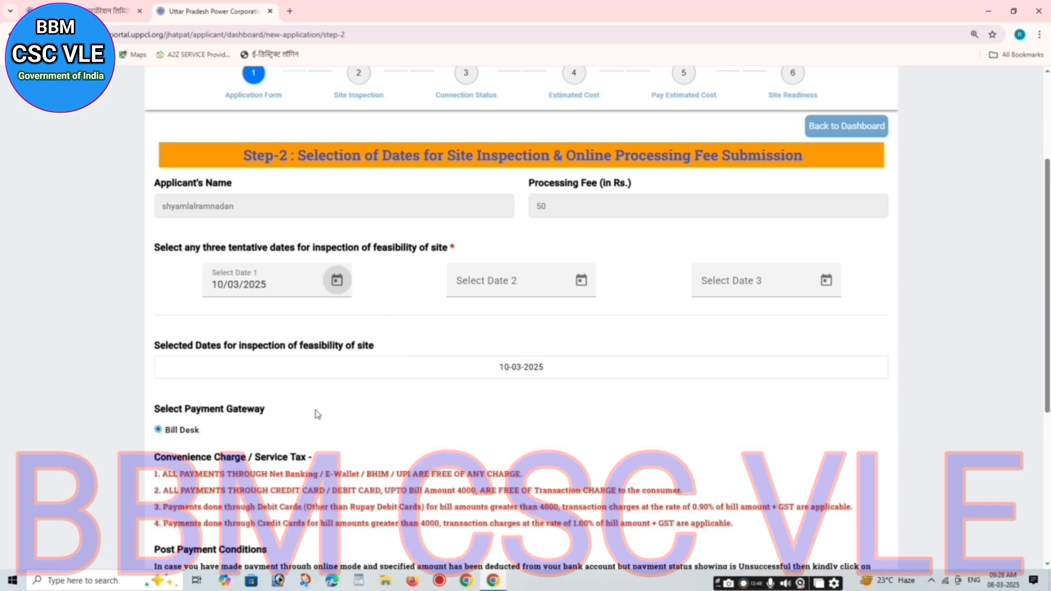
pyautogui.click(581, 281)
pyautogui.click(511, 424)
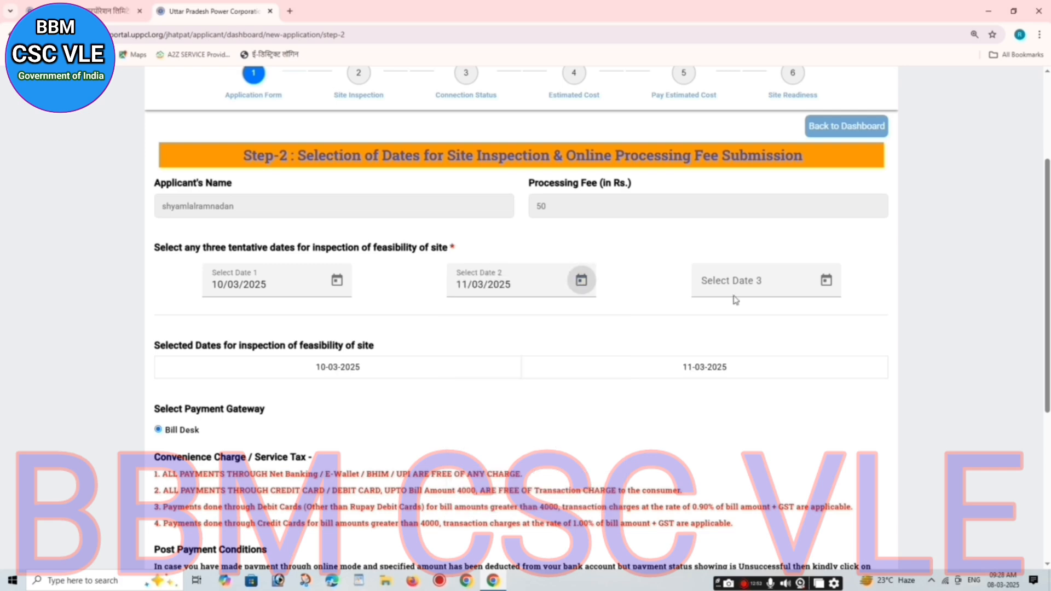
pyautogui.click(825, 286)
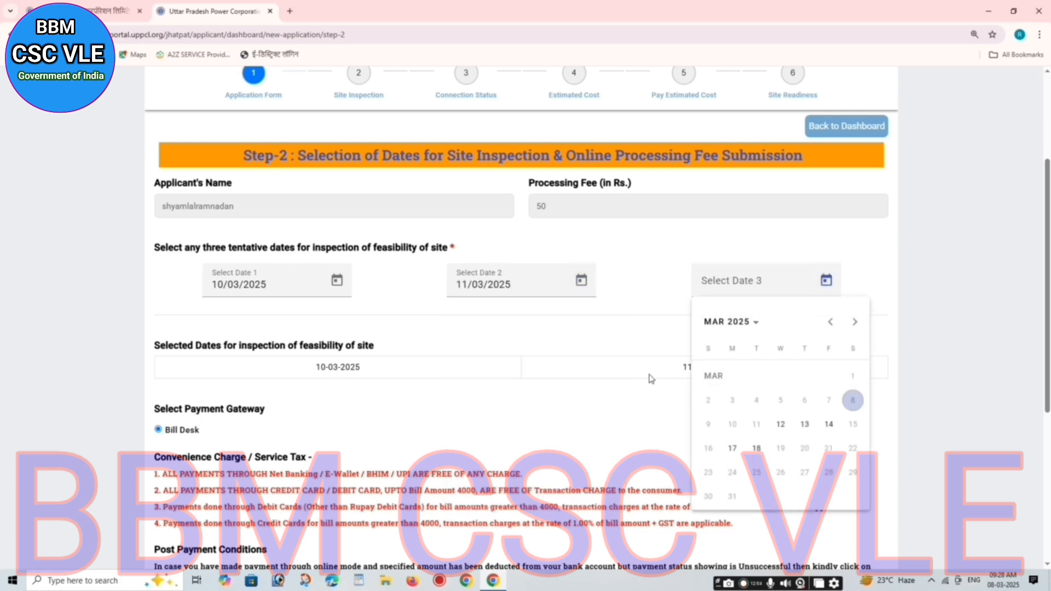
pyautogui.click(780, 424)
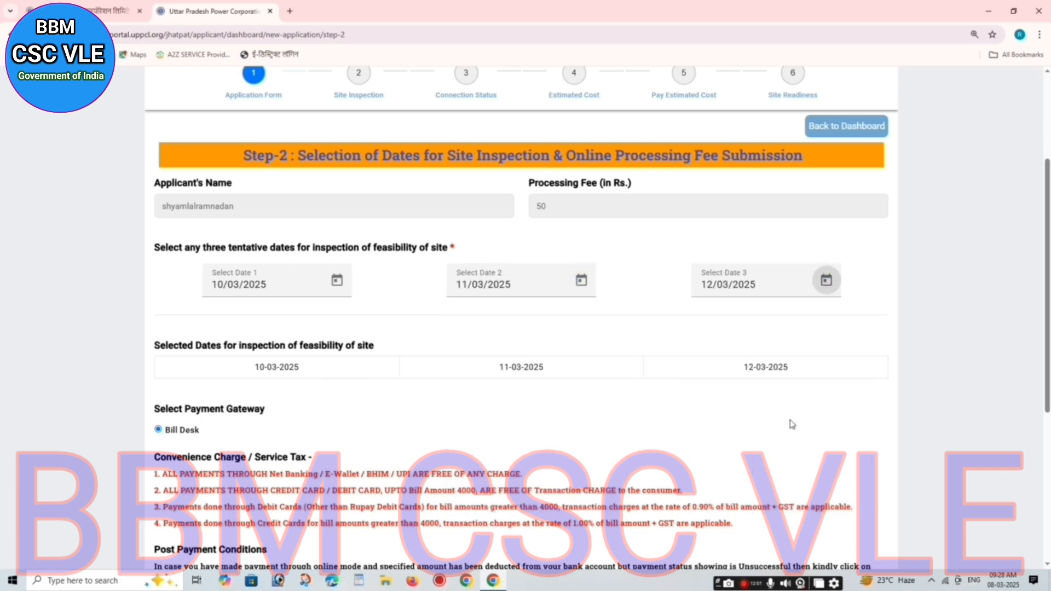
# - Accept the payment conditions and proceed to pay the fee online
pyautogui.scroll(-4, 758, 460)
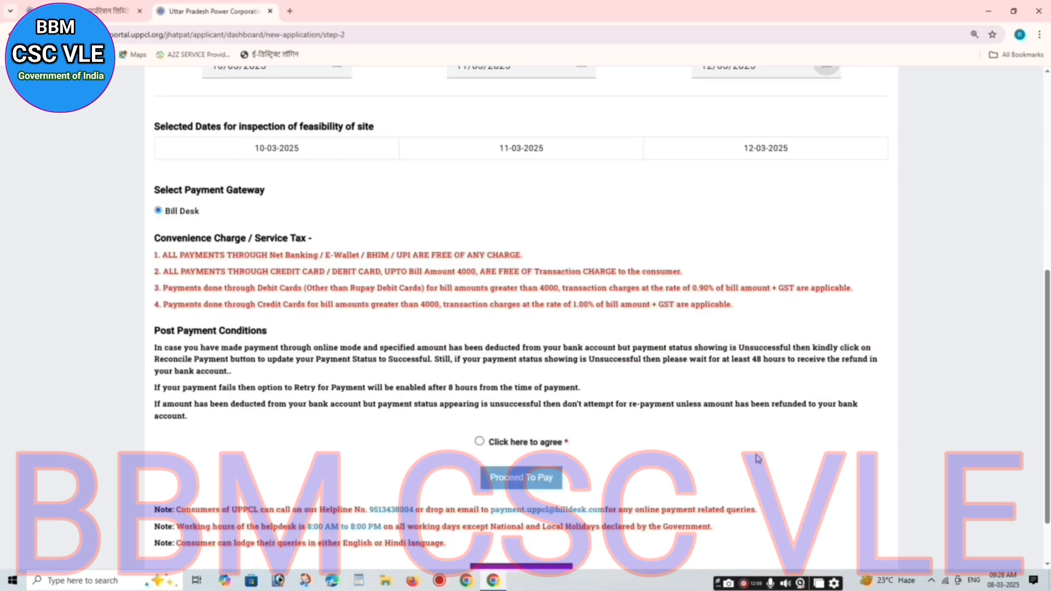
pyautogui.click(480, 442)
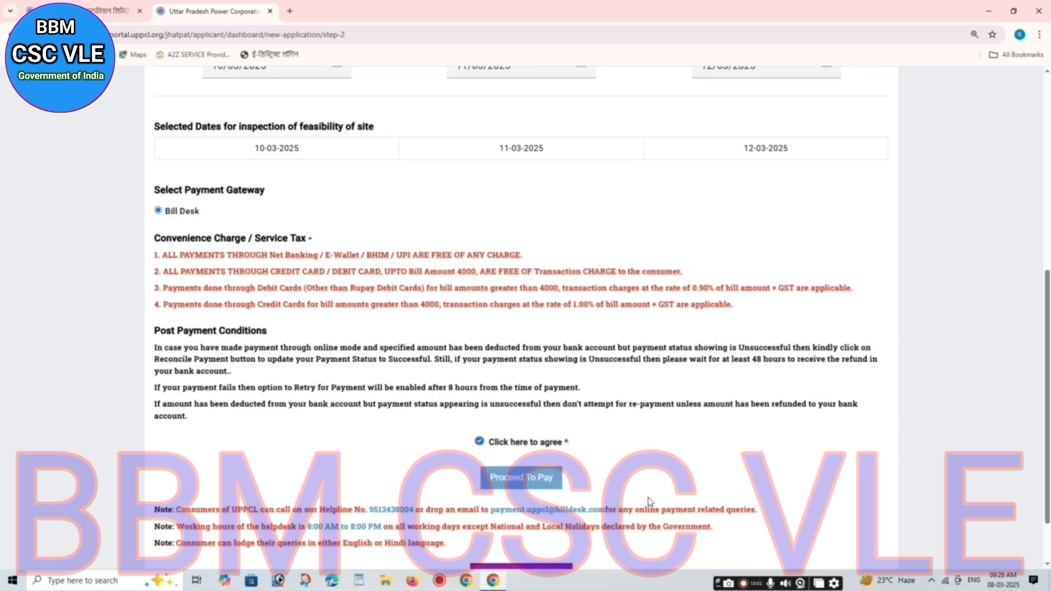
pyautogui.click(522, 479)
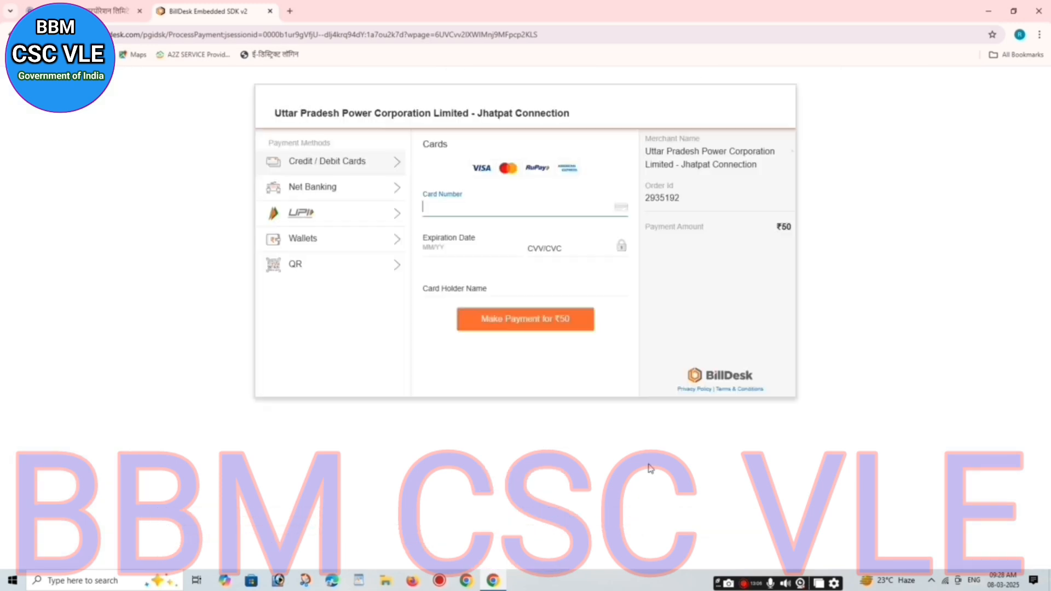
# - Choose QR payment via BHIM UPI and generate the ₹50 QR code
pyautogui.click(284, 268)
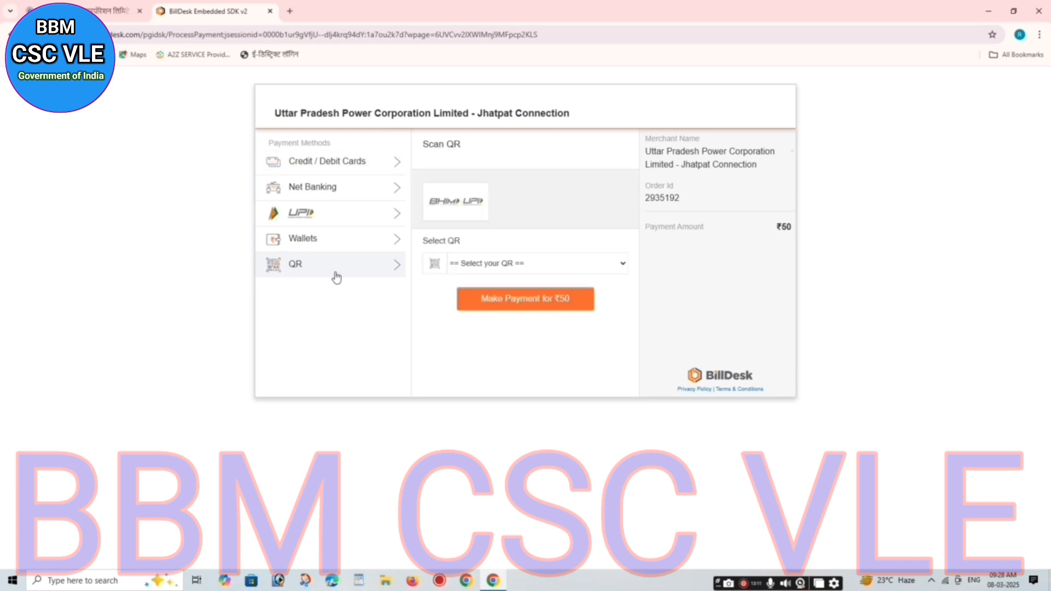
pyautogui.click(469, 264)
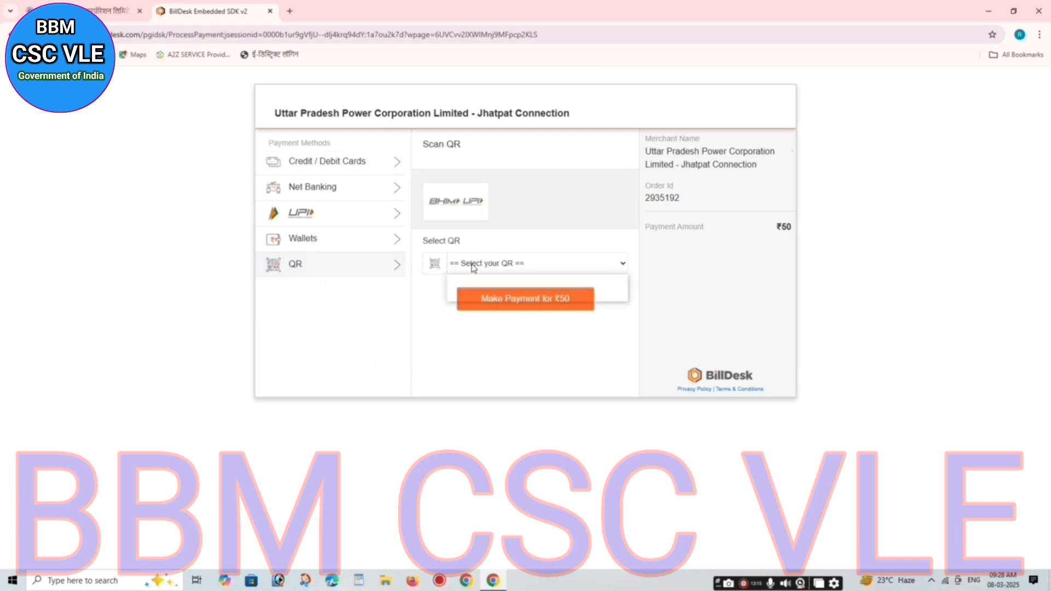
pyautogui.click(465, 296)
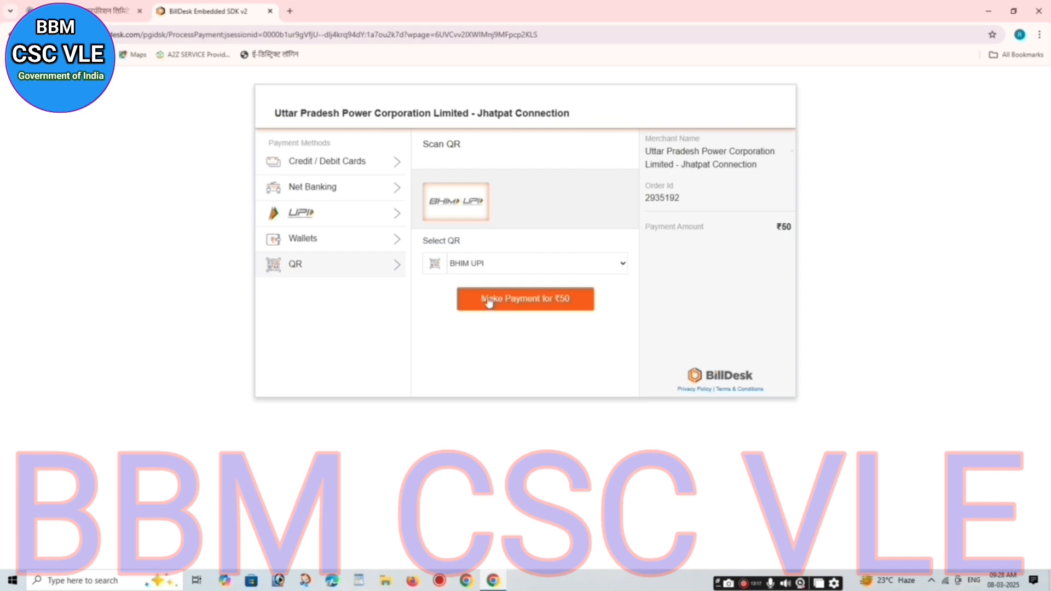
pyautogui.click(524, 304)
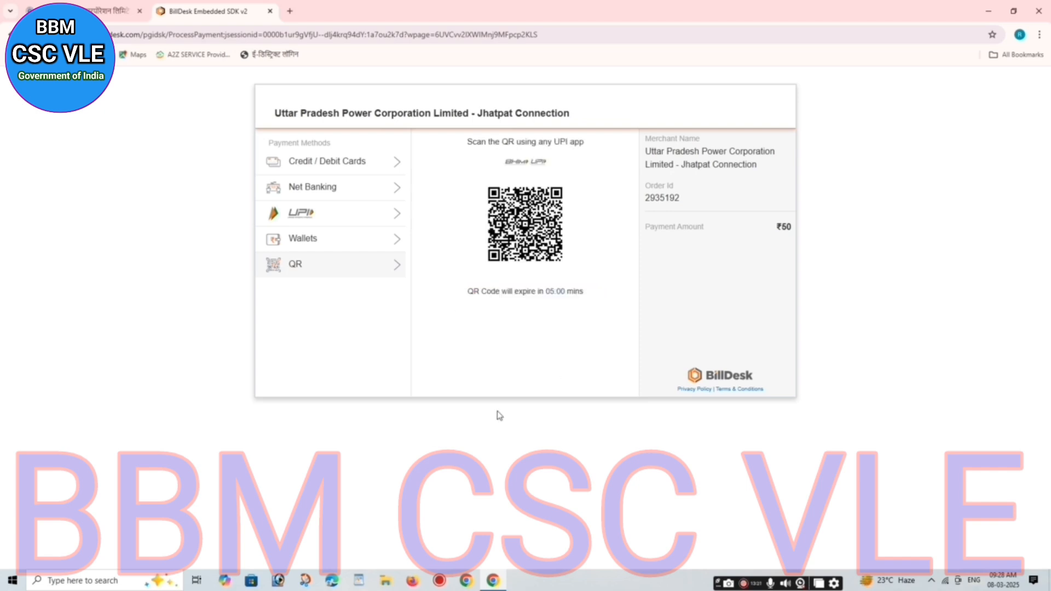